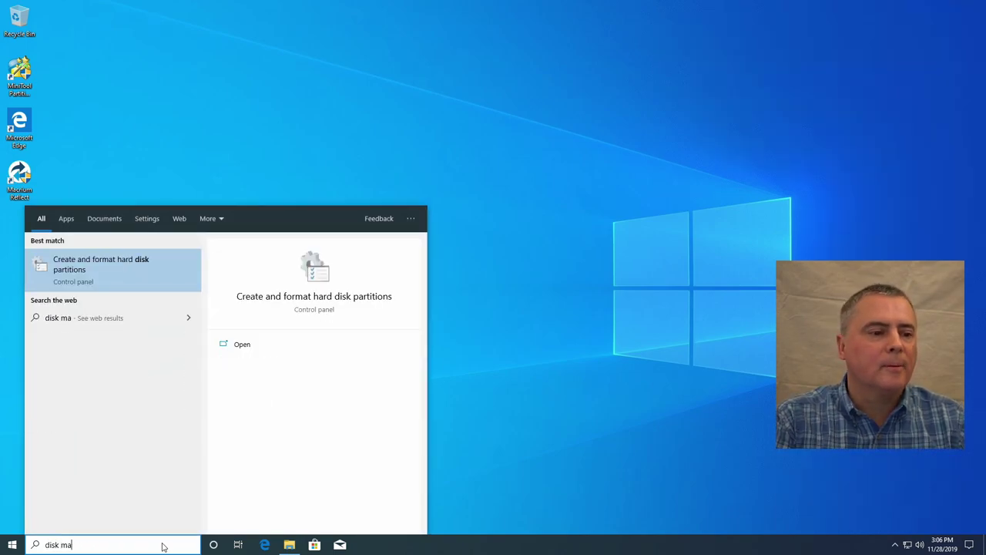
Step: Inspect Disk 1's 683.19 GB and EDIT_PC_BU (E:) partitions without deleting any, then close Disk Management
key("Return")
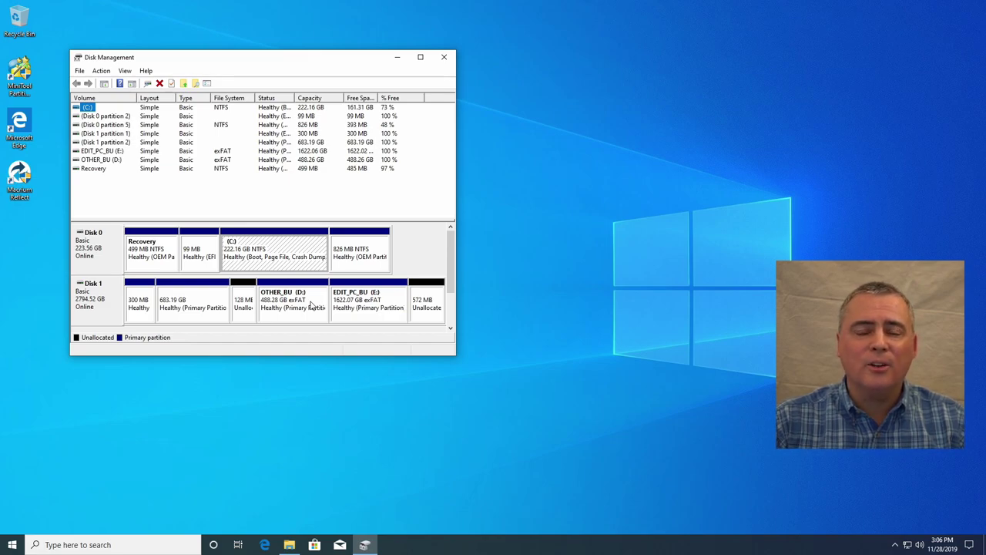
right_click(208, 306)
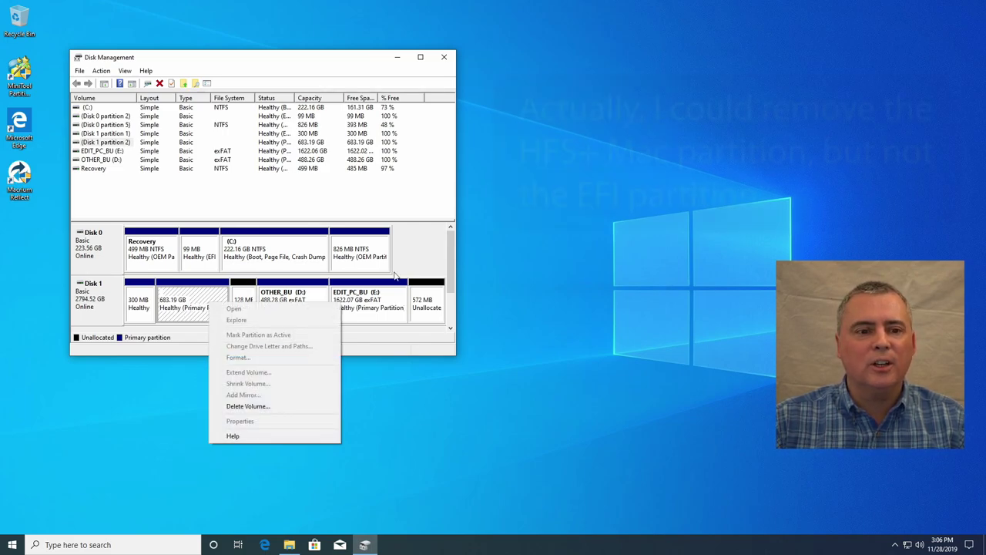
left_click(411, 249)
right_click(368, 301)
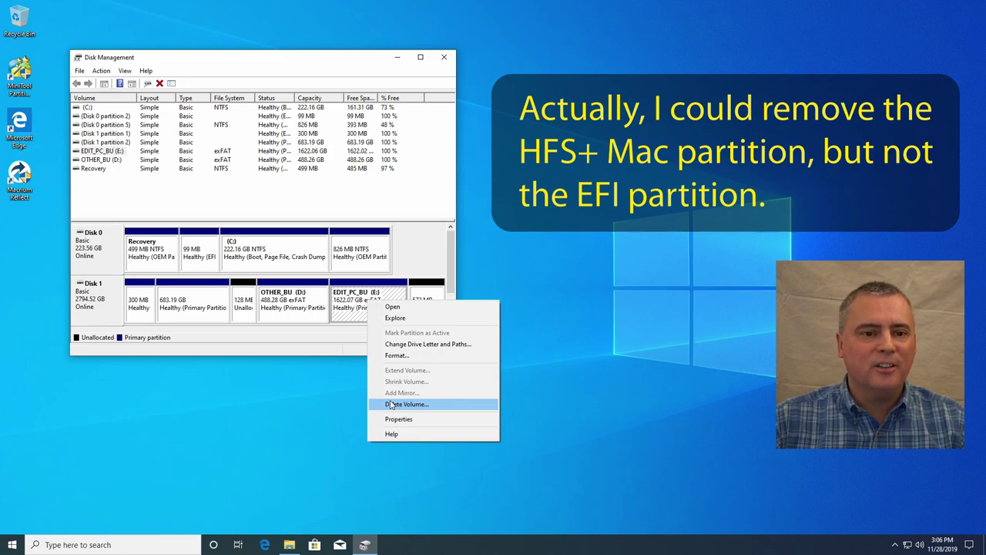
left_click(428, 252)
left_click(162, 308)
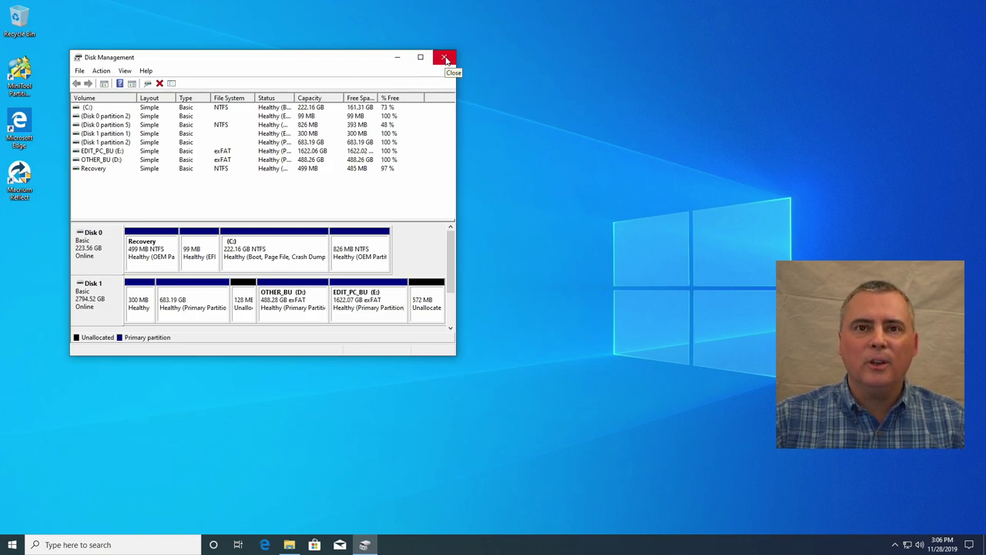
left_click(445, 59)
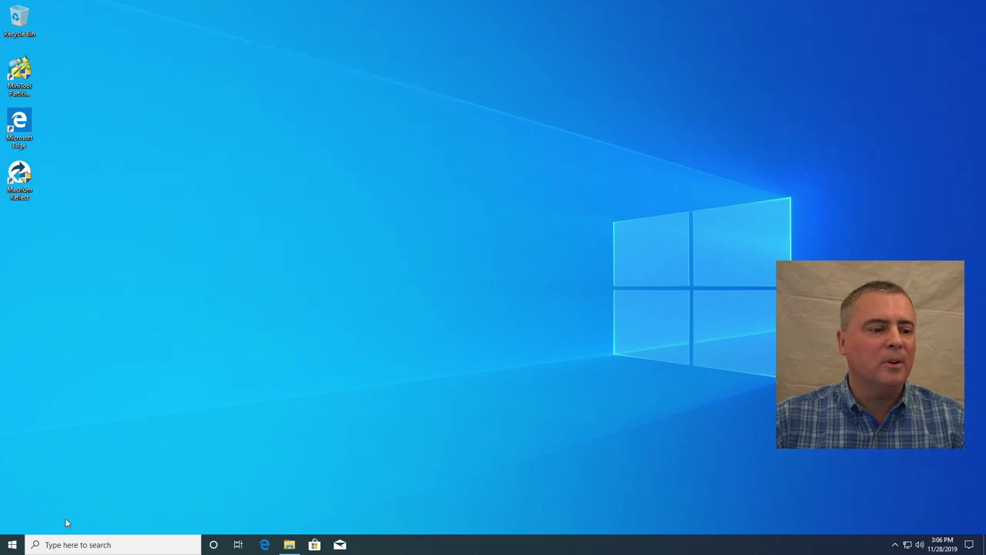
Step: Launch Command Prompt as administrator from Windows search
left_click(62, 546)
type("cmd")
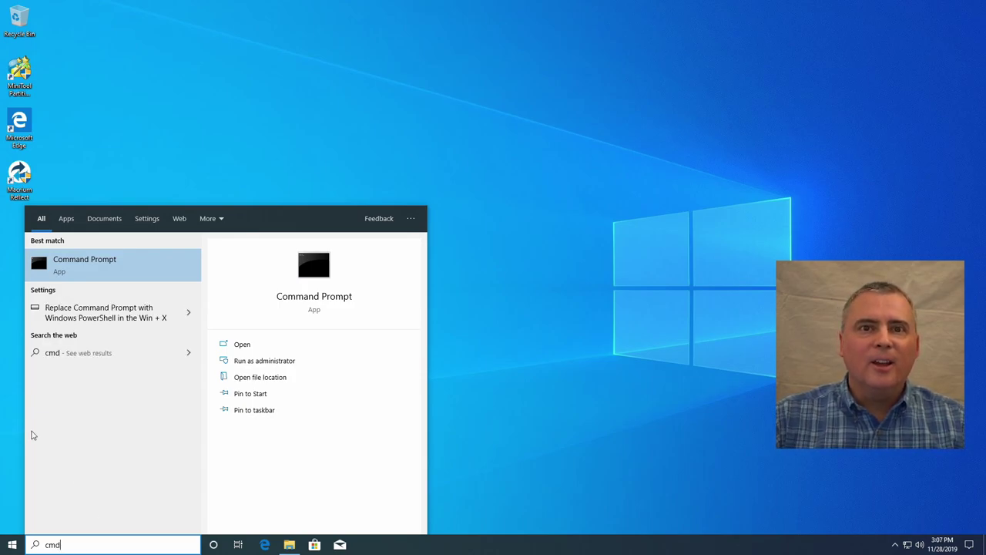
right_click(128, 258)
left_click(145, 268)
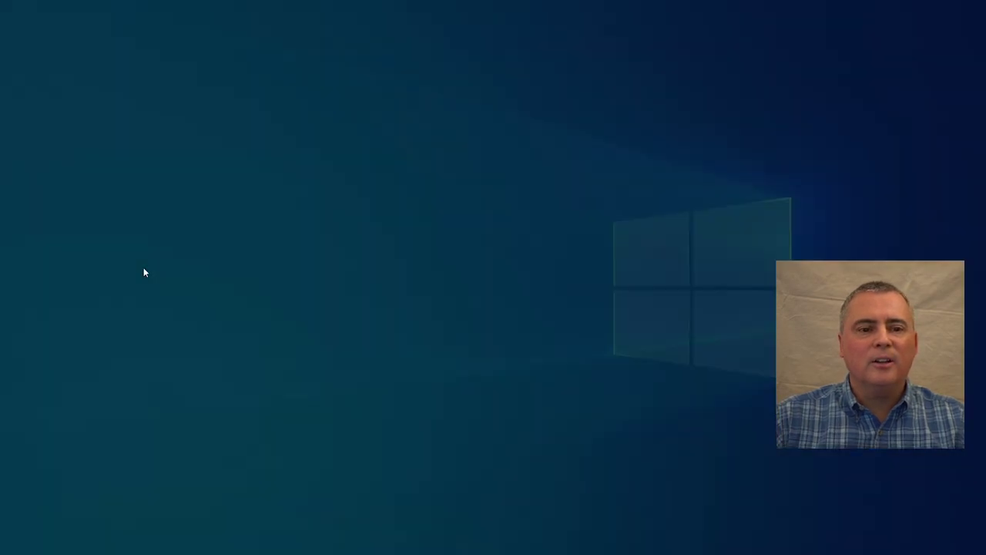
left_click(458, 341)
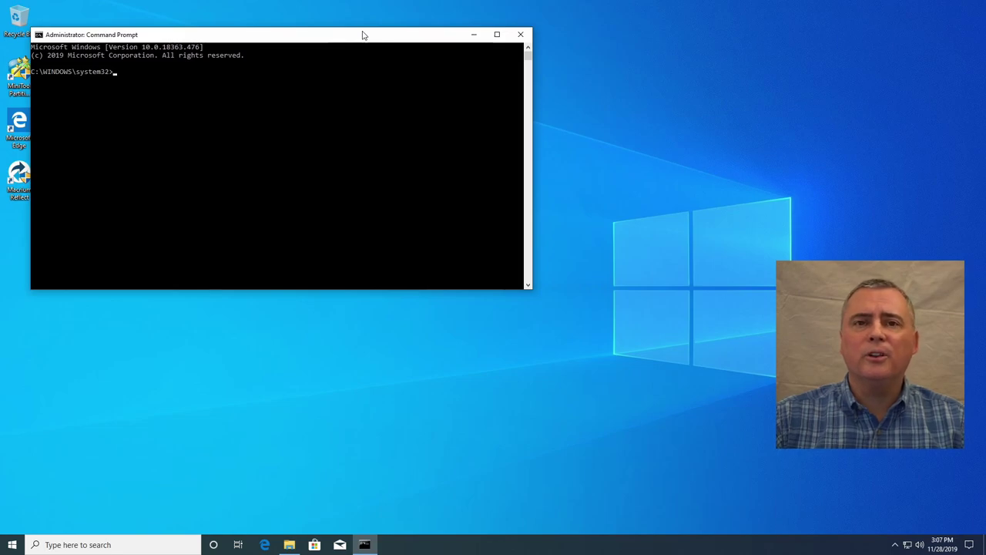
Step: Start DiskPart, list the disks and select Disk 1 as the target
type("diskpar")
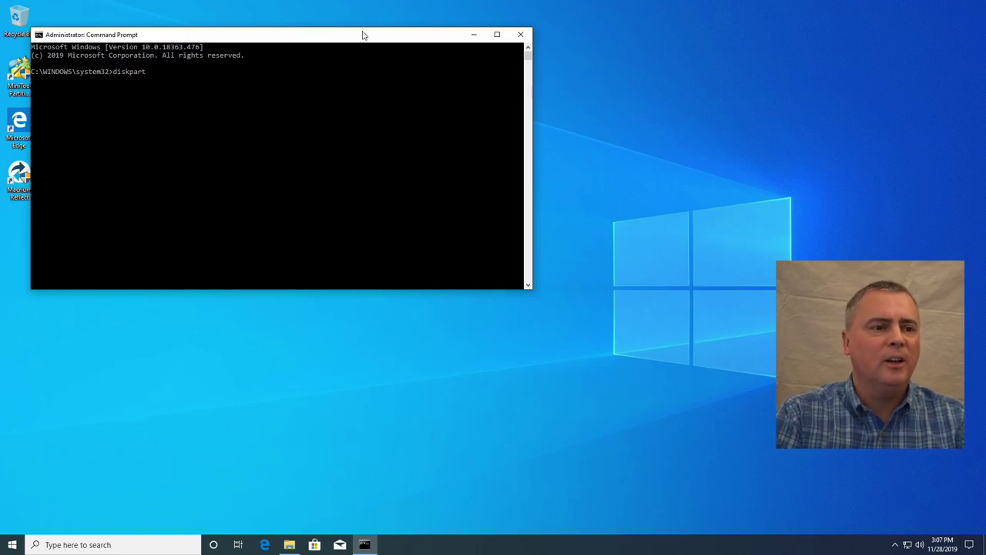
type("t")
key("Return")
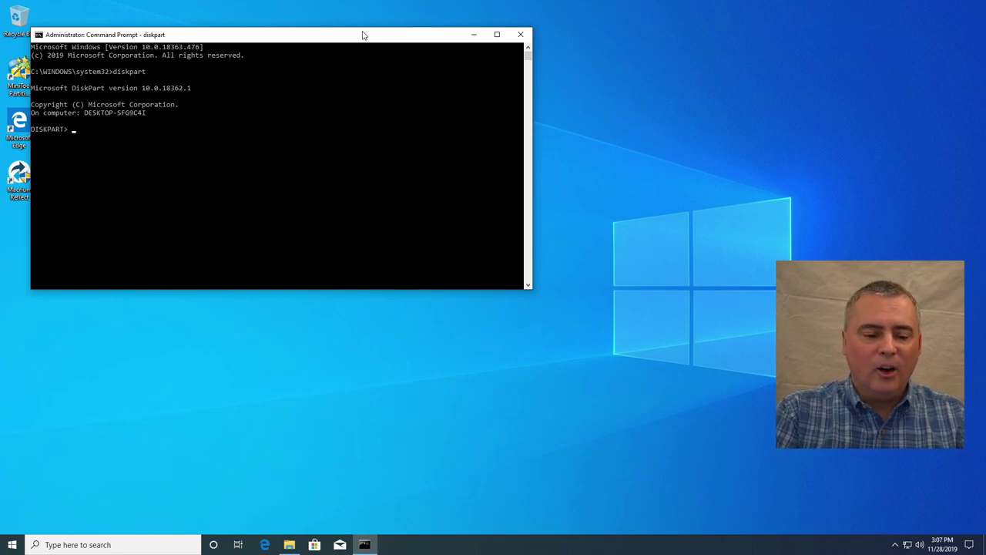
type("list ")
type("disk")
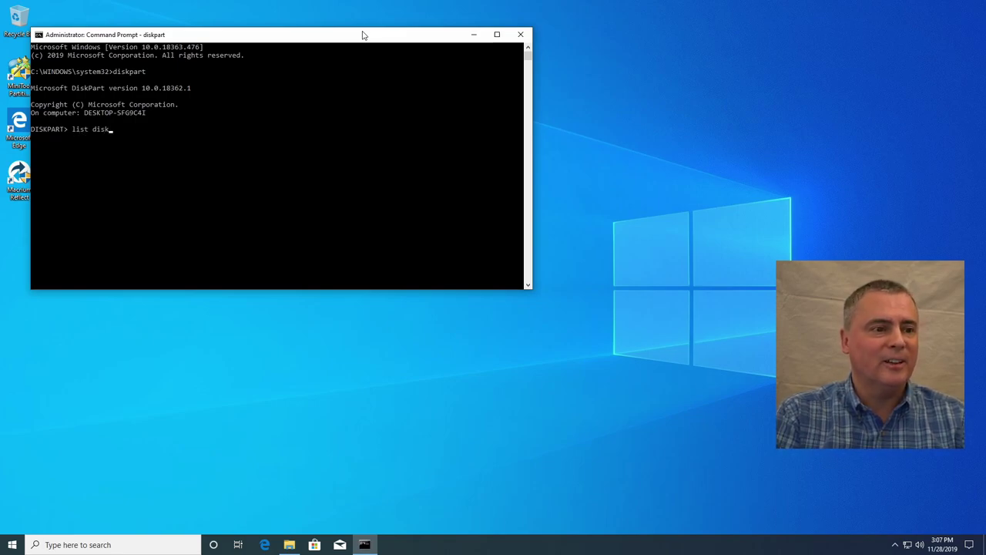
key("Return")
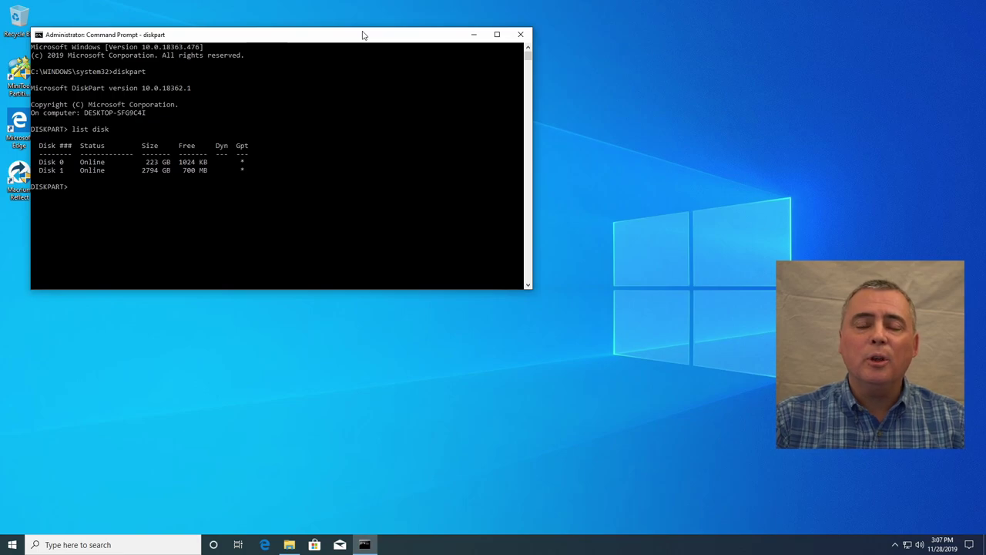
type("sele")
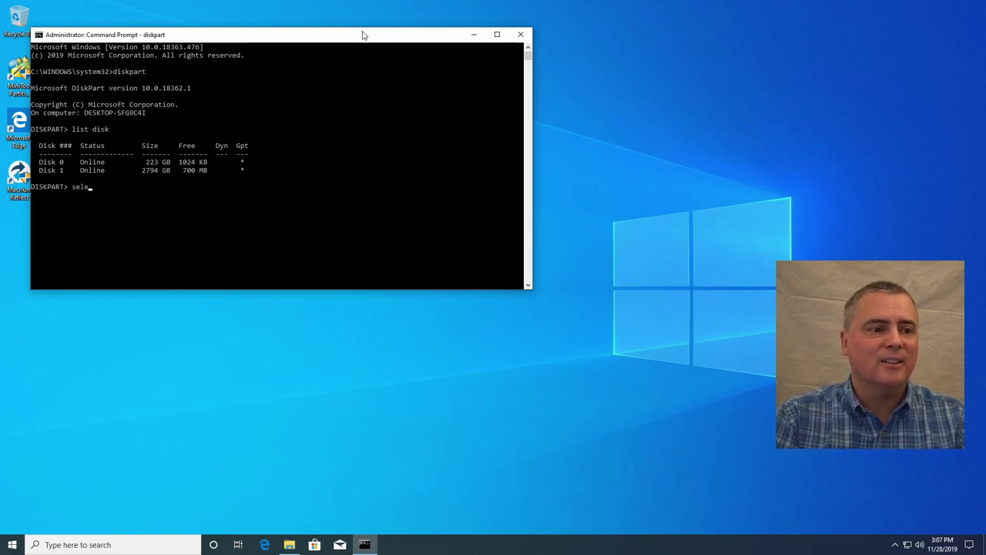
type("ct disk 1")
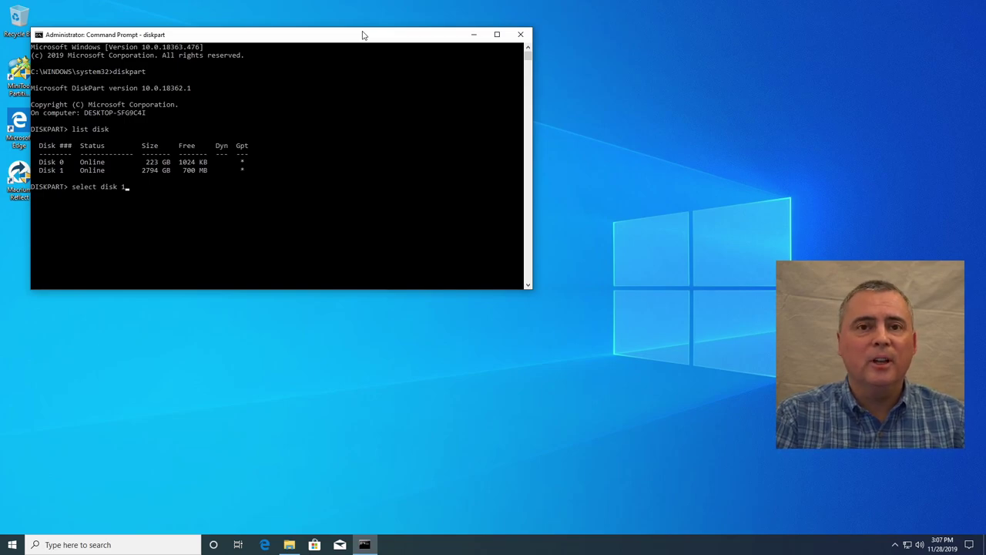
key("Return")
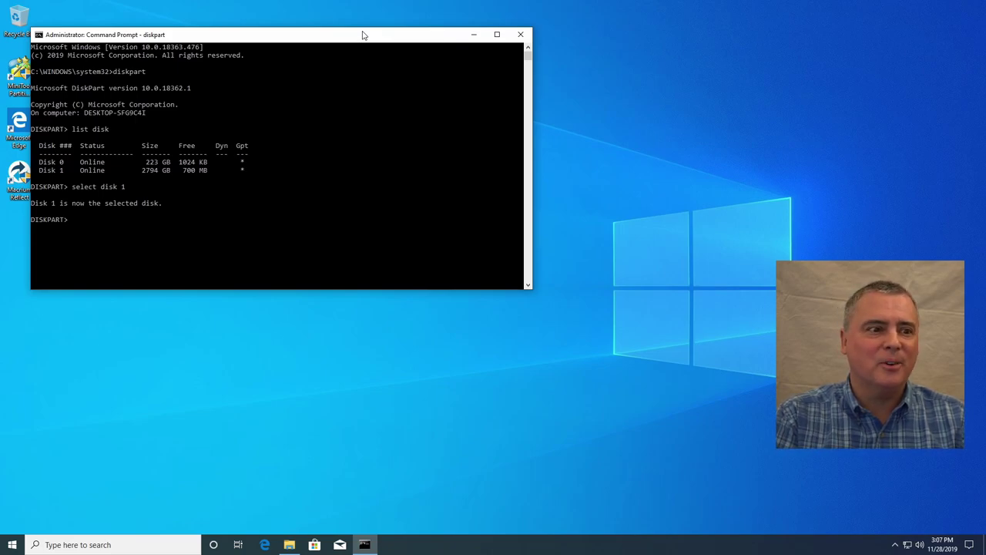
type("list di")
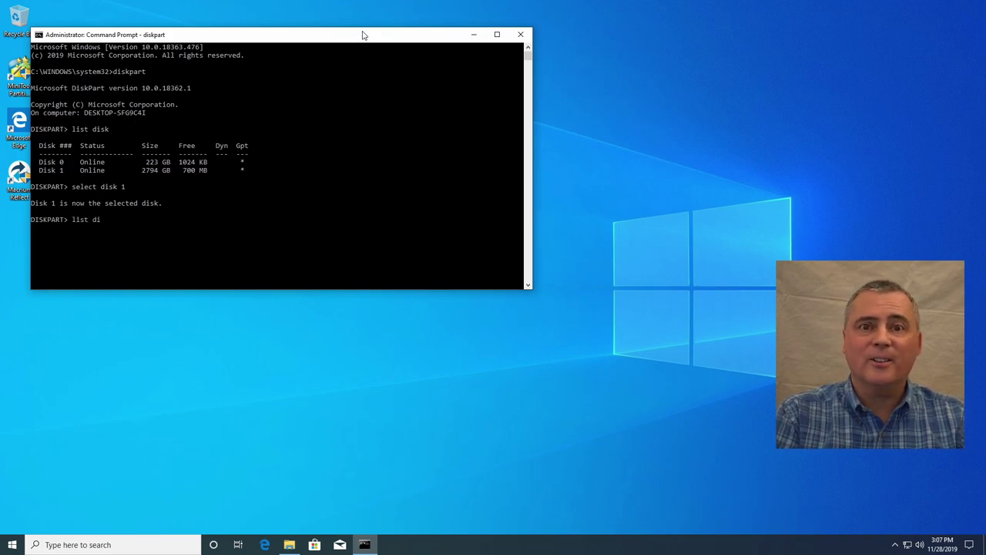
type("sk")
key("Return")
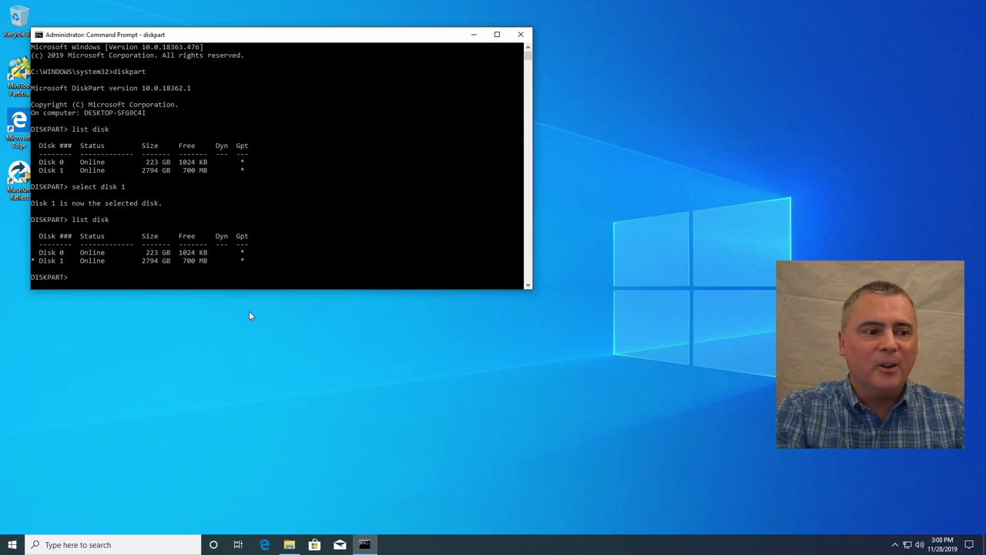
Step: Wipe all partitions from Disk 1 with 'clean' and close Command Prompt
type("clean")
key("Return")
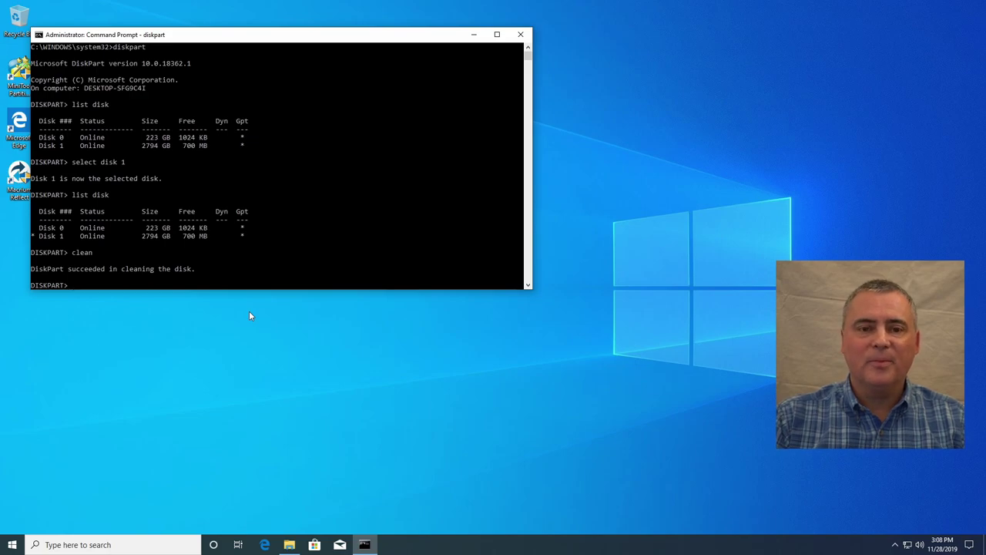
left_click(522, 37)
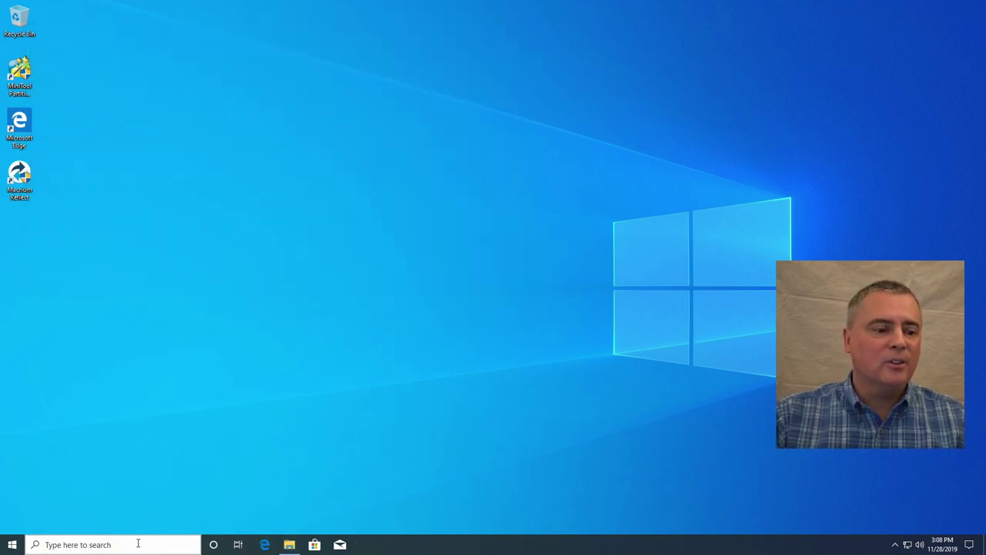
left_click(138, 543)
Step: Open Disk Management via a 'disk ma' search and initialize Disk 1 as GPT
type("disk ma")
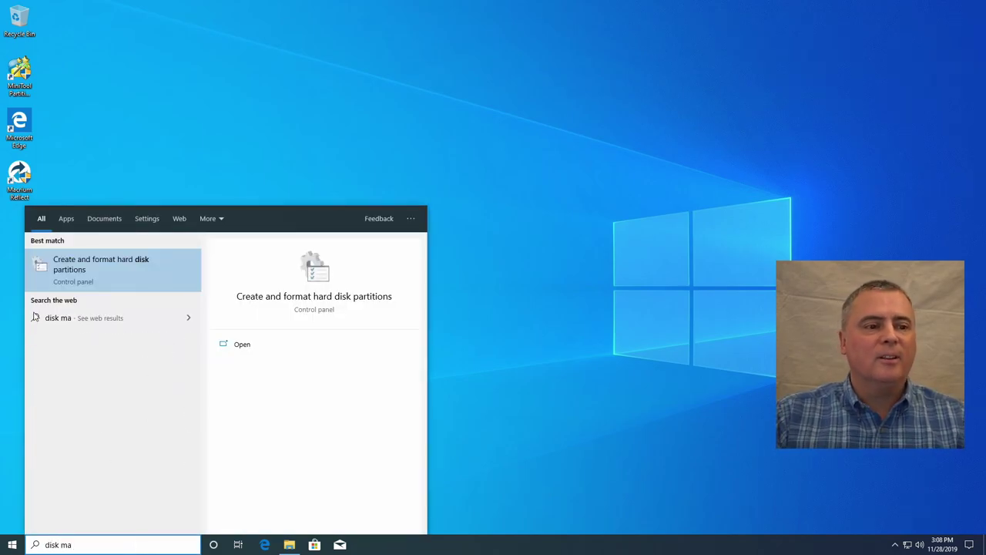
left_click(102, 276)
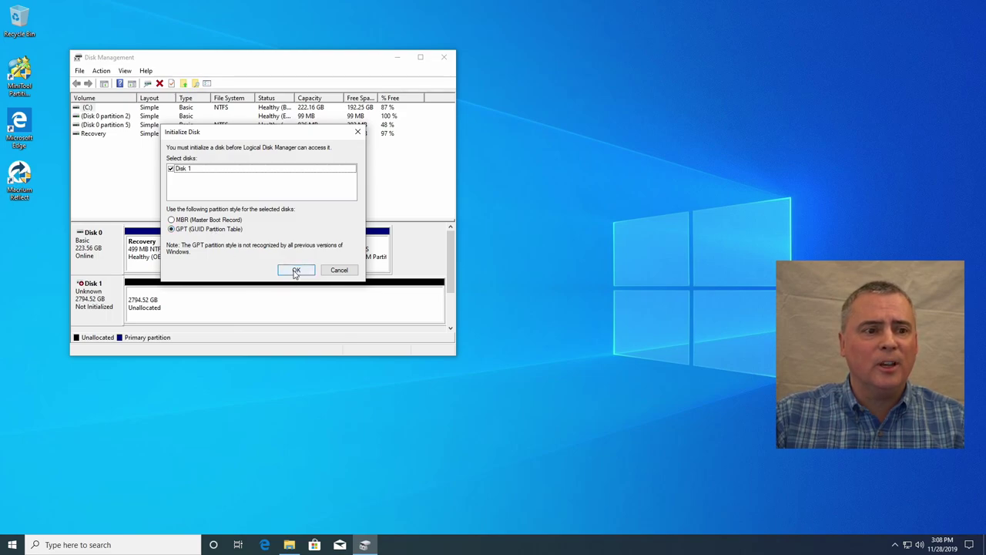
left_click(296, 271)
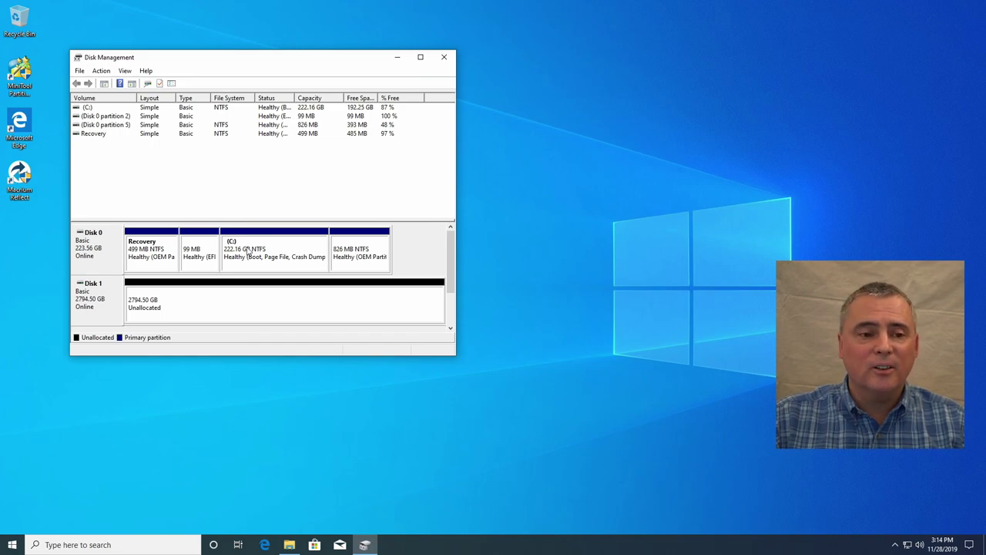
Step: Start a New Simple Volume on Disk 1's unallocated space sized 700000 MB
right_click(235, 303)
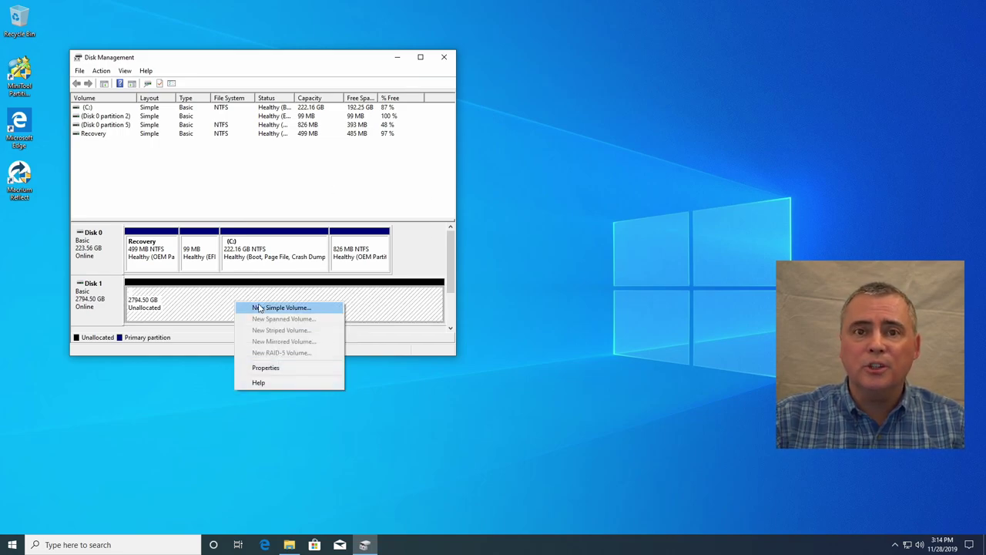
left_click(260, 308)
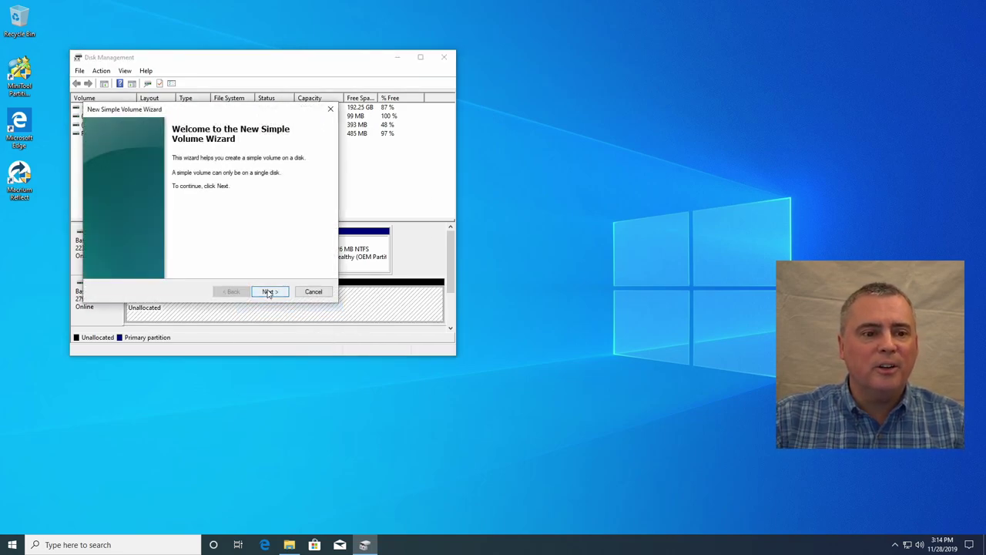
left_click(268, 292)
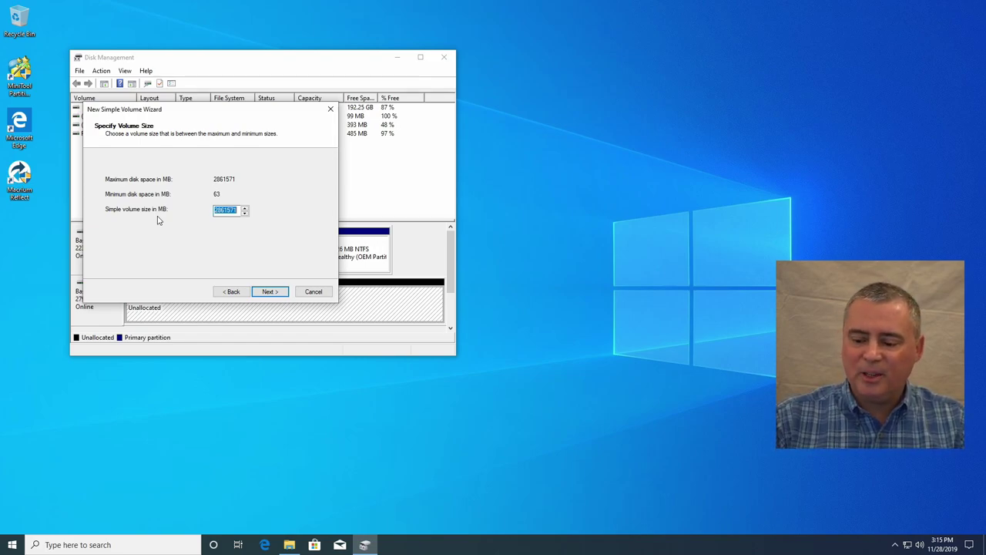
type("700000")
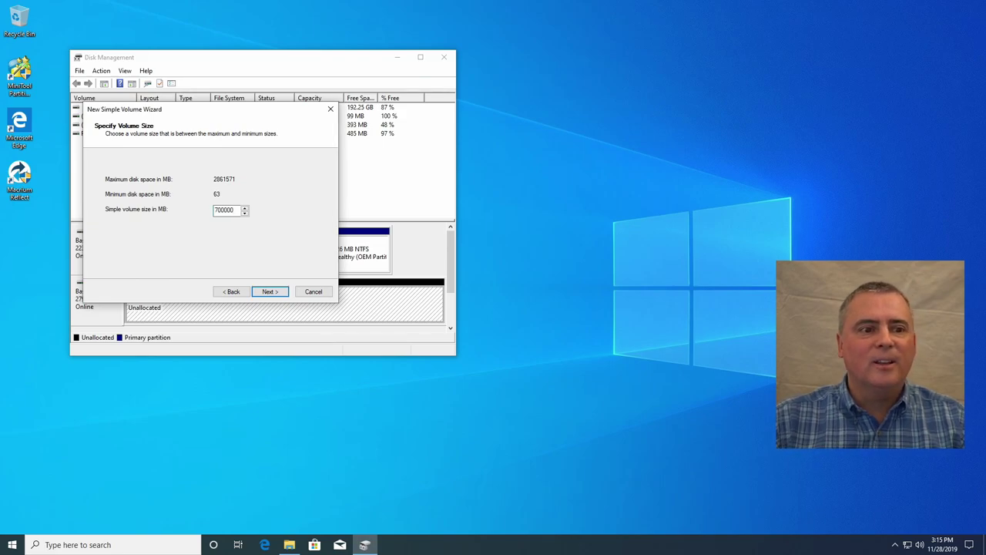
left_click(266, 293)
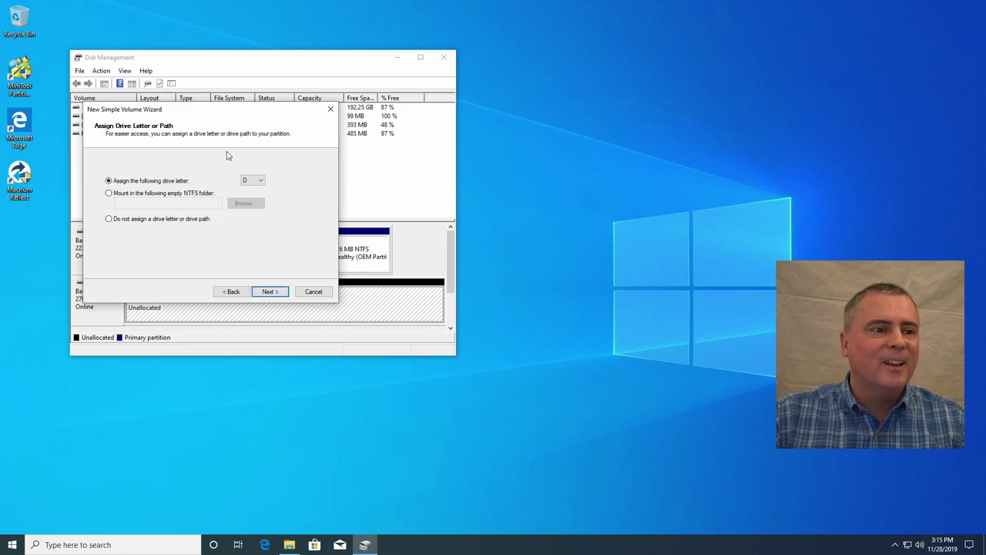
Step: Assign drive letter L to the new volume and continue to formatting
left_click(253, 182)
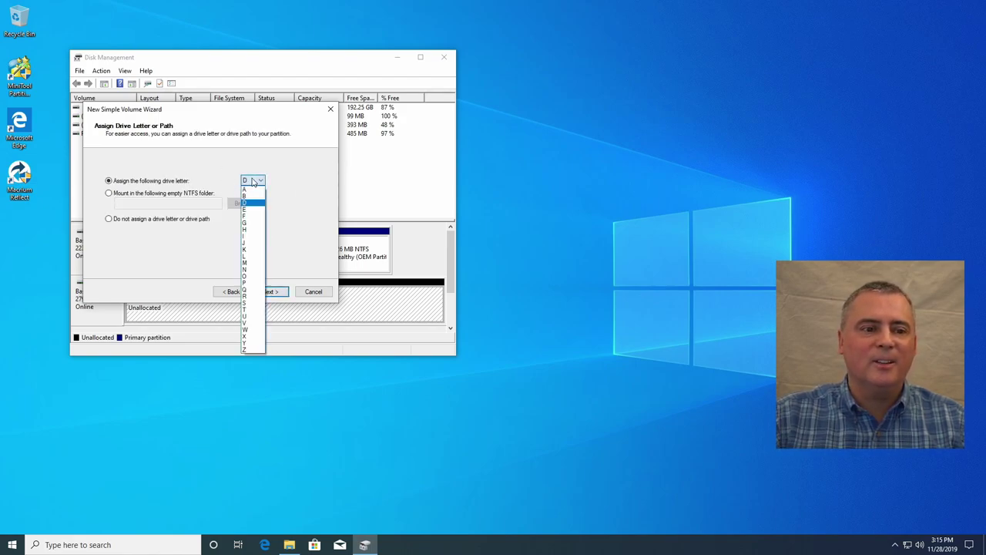
left_click(259, 257)
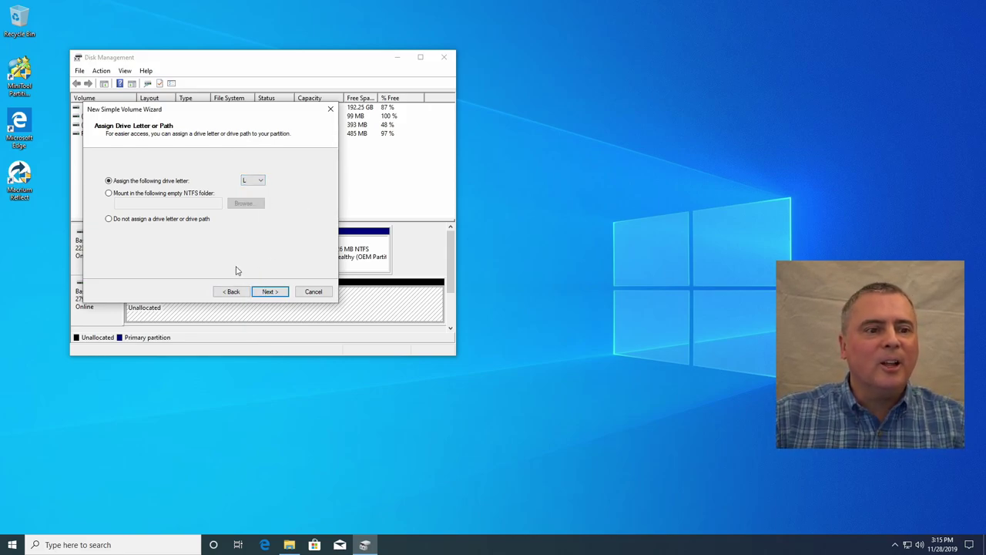
left_click(267, 292)
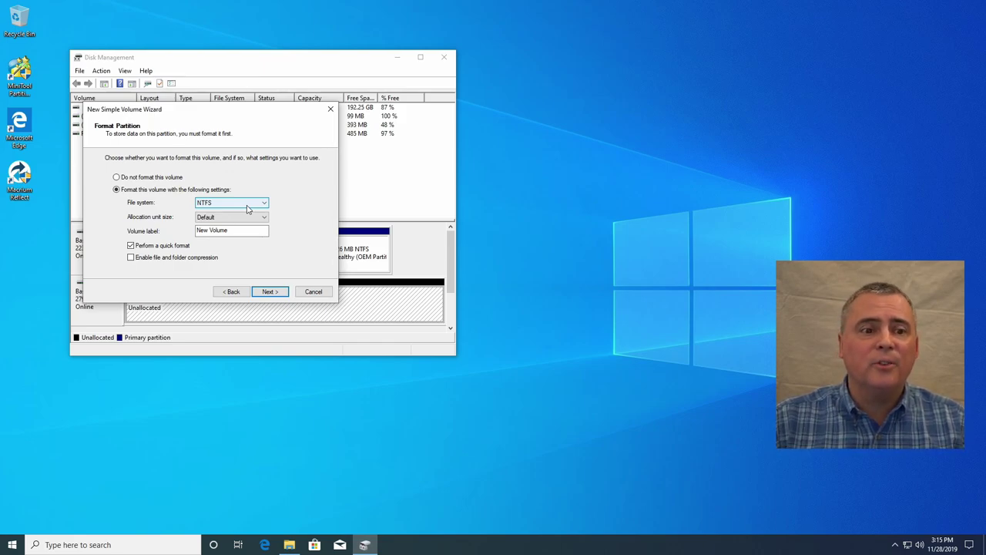
Step: Format the volume as exFAT with volume label TEST_PC_BU and proceed to the summary
left_click(247, 205)
left_click(231, 216)
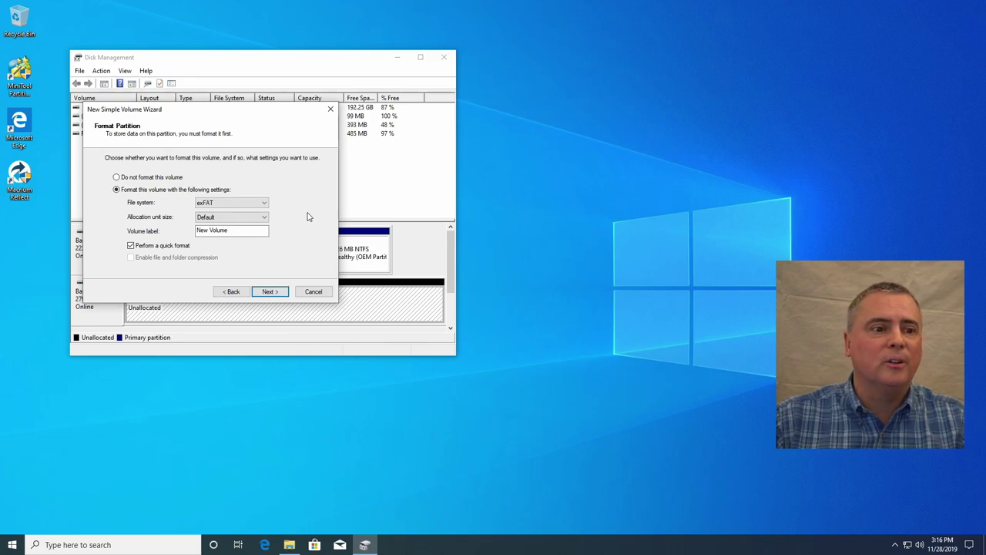
double_click(249, 229)
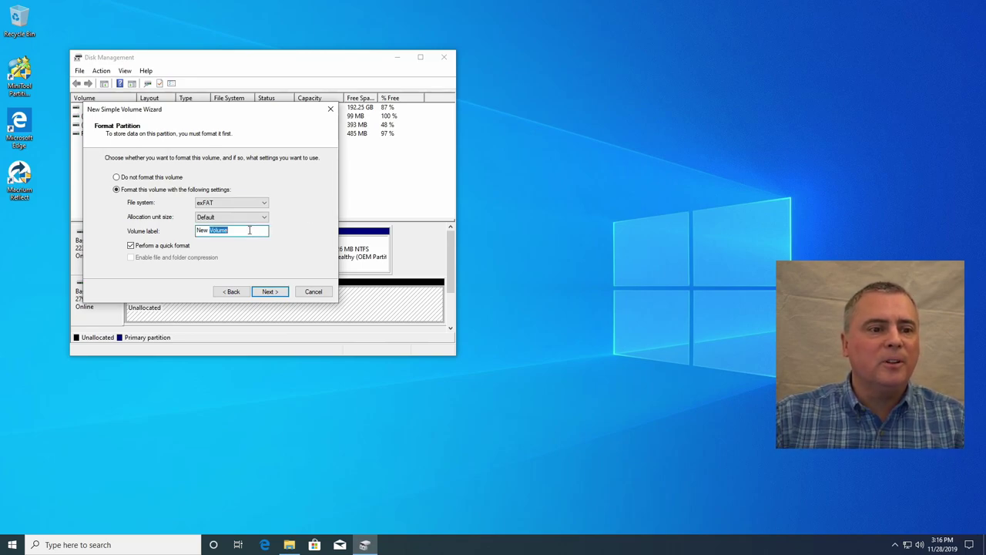
left_click(254, 234)
left_click_drag(253, 231, 195, 232)
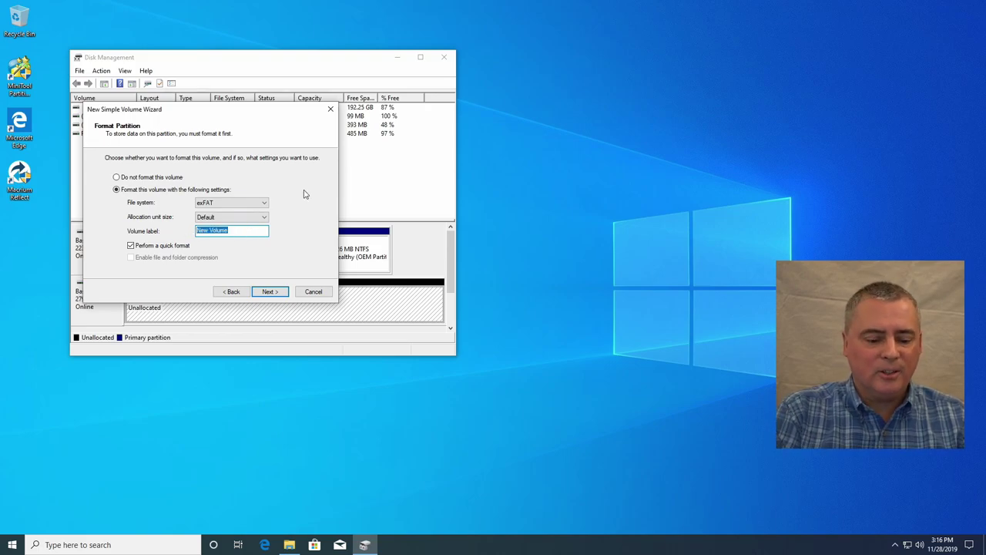
type("TEST")
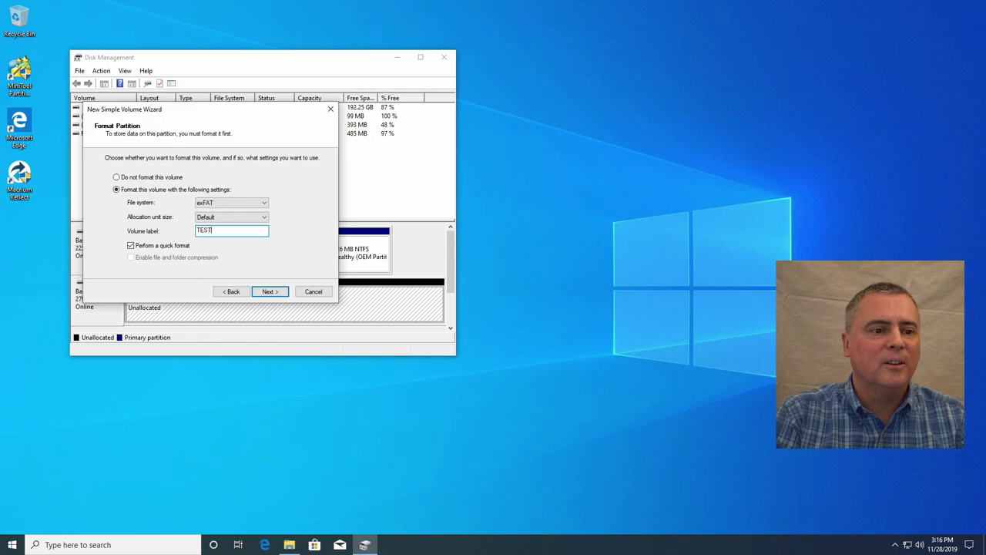
type("P")
key("BackSpace")
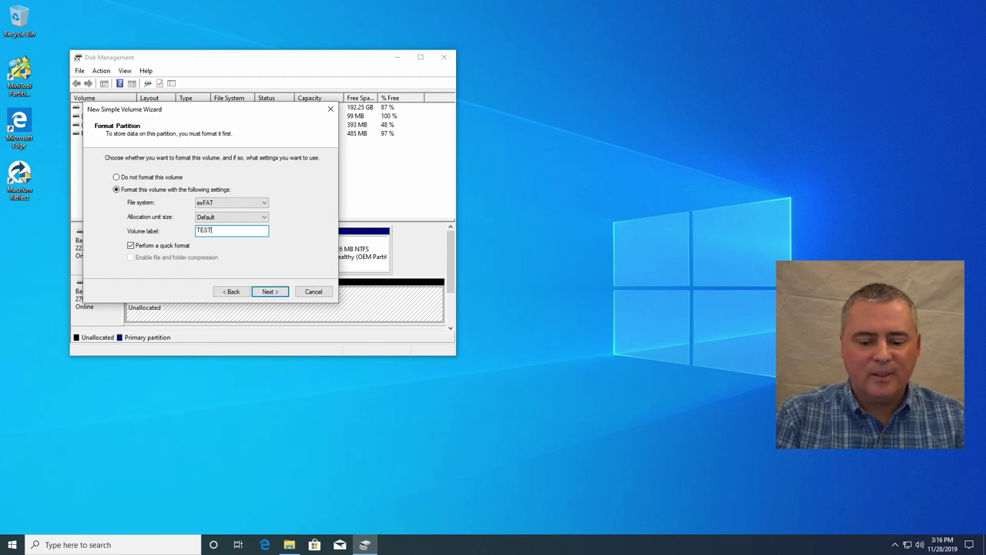
type("_PC")
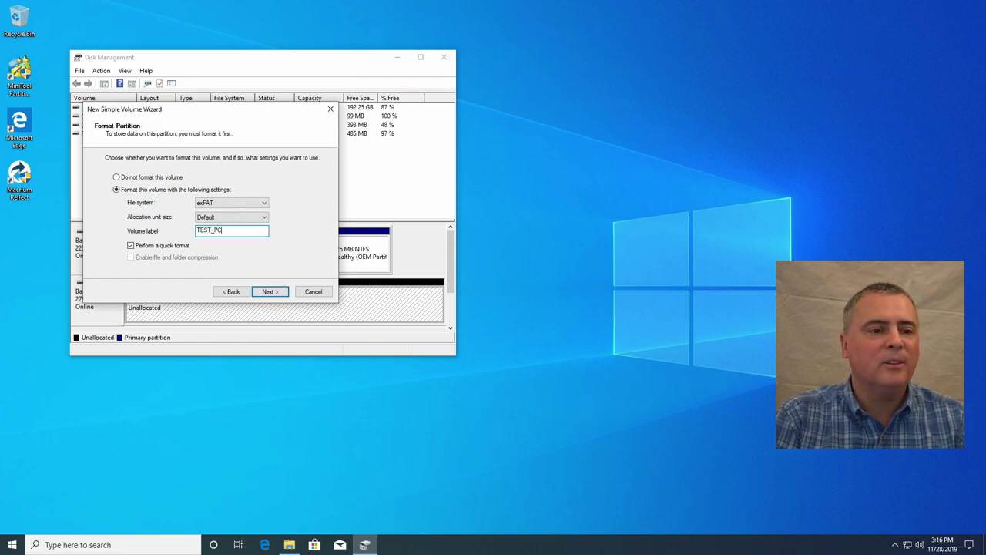
type("_BU")
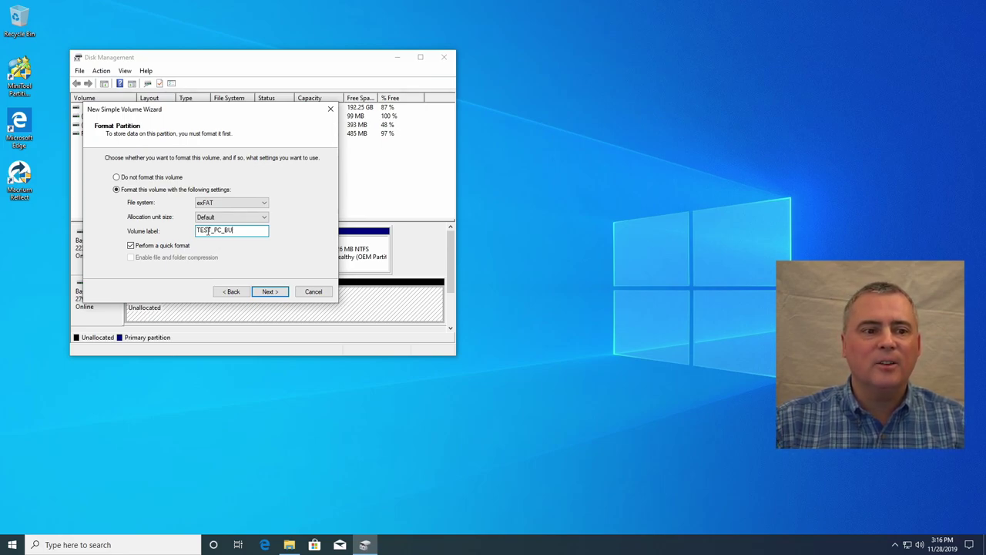
left_click(268, 292)
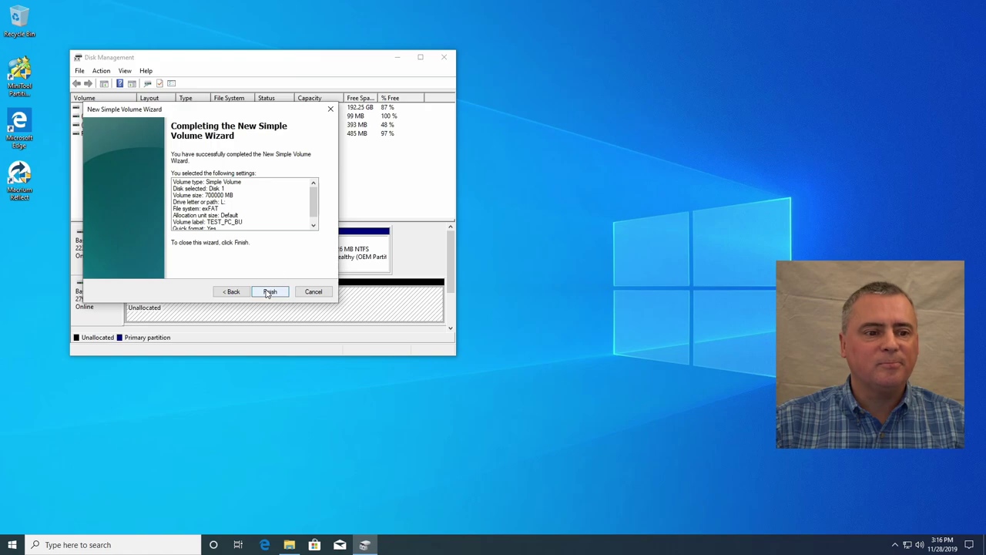
Step: Finish the wizard to create the 683.59 GB exFAT TEST_PC_BU (L:) volume
left_click(268, 293)
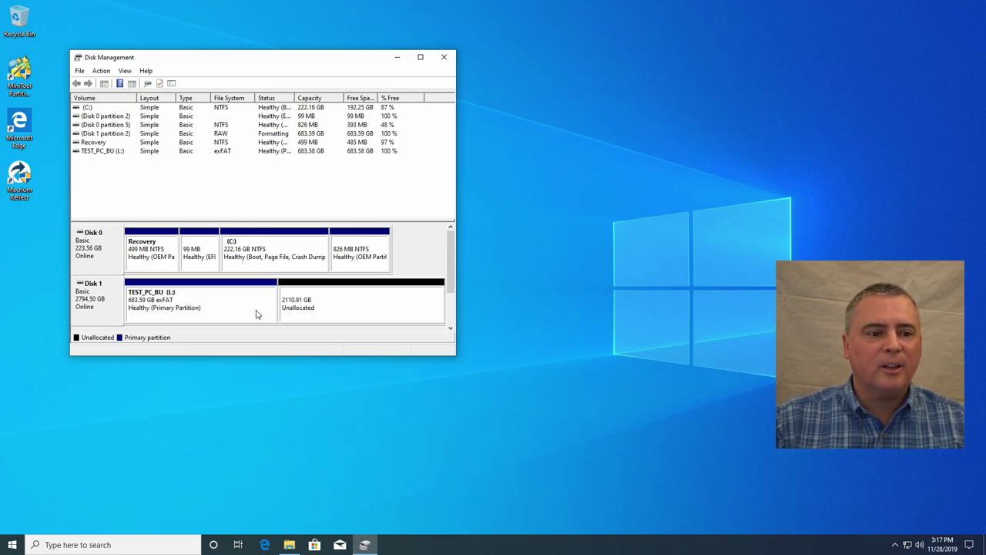
Step: Start a new simple volume in the unallocated space sized 1500000 MB with drive letter M
right_click(310, 306)
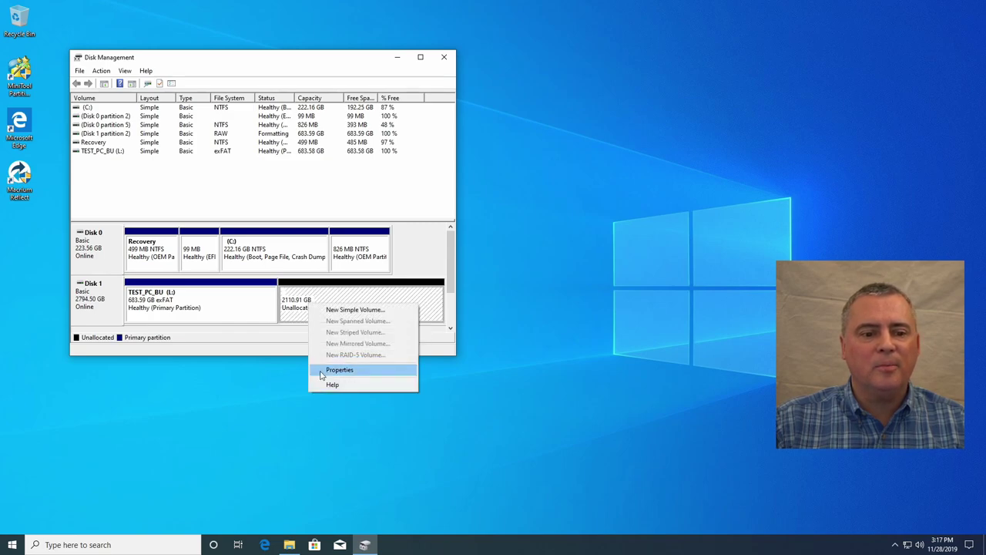
left_click(326, 310)
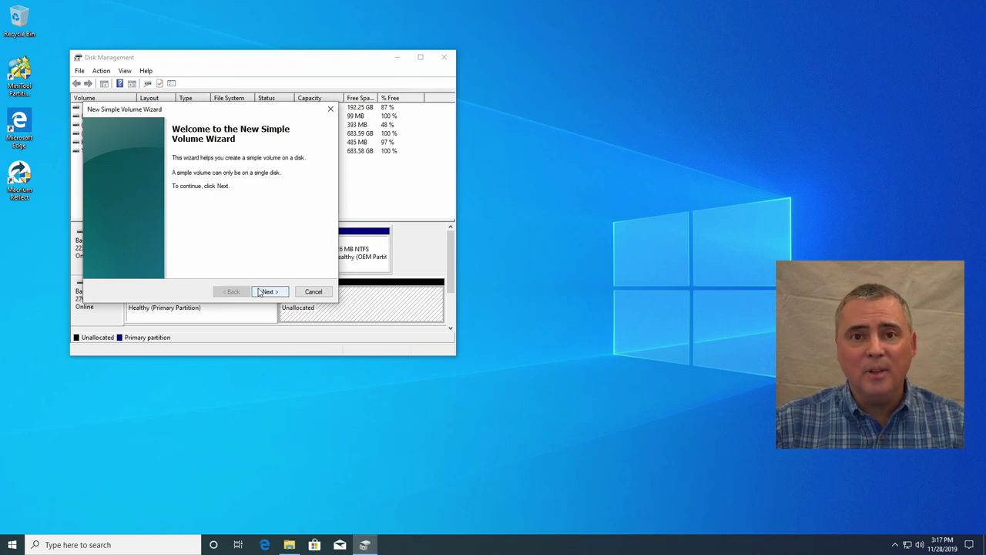
left_click(262, 292)
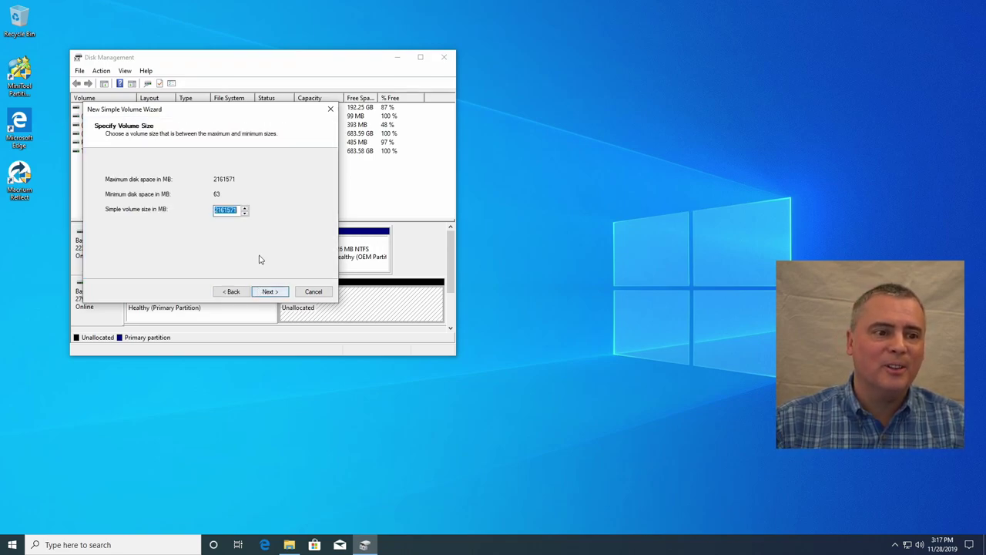
type("15")
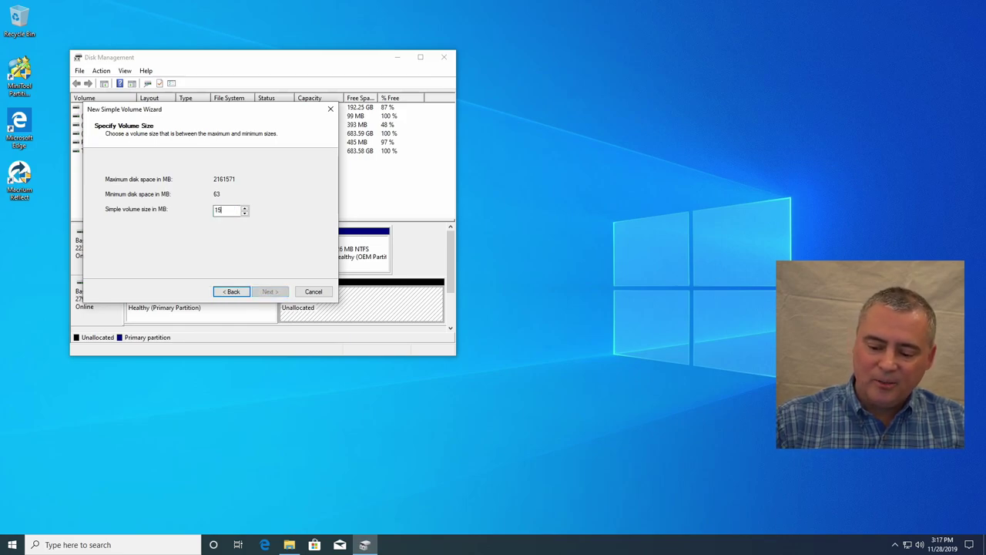
type("00000")
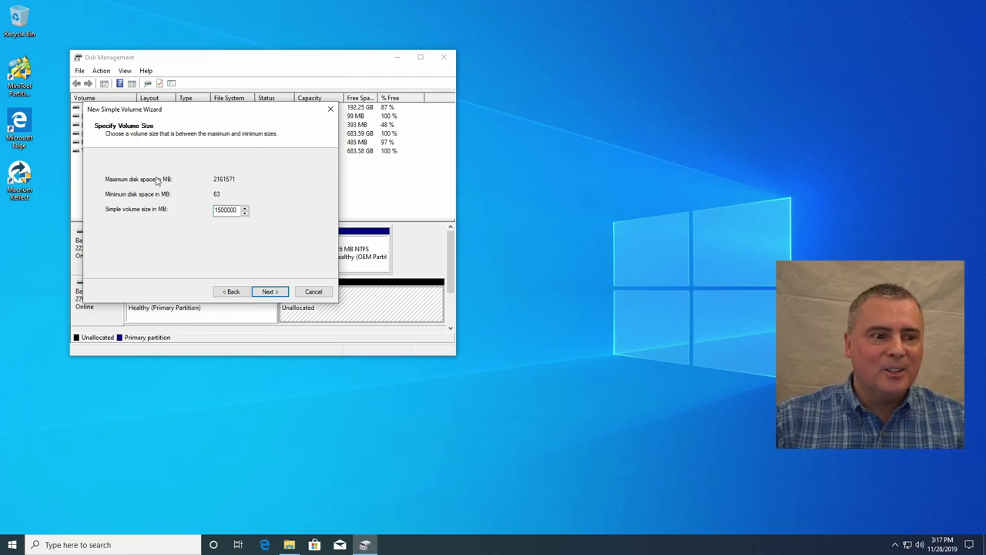
left_click(279, 296)
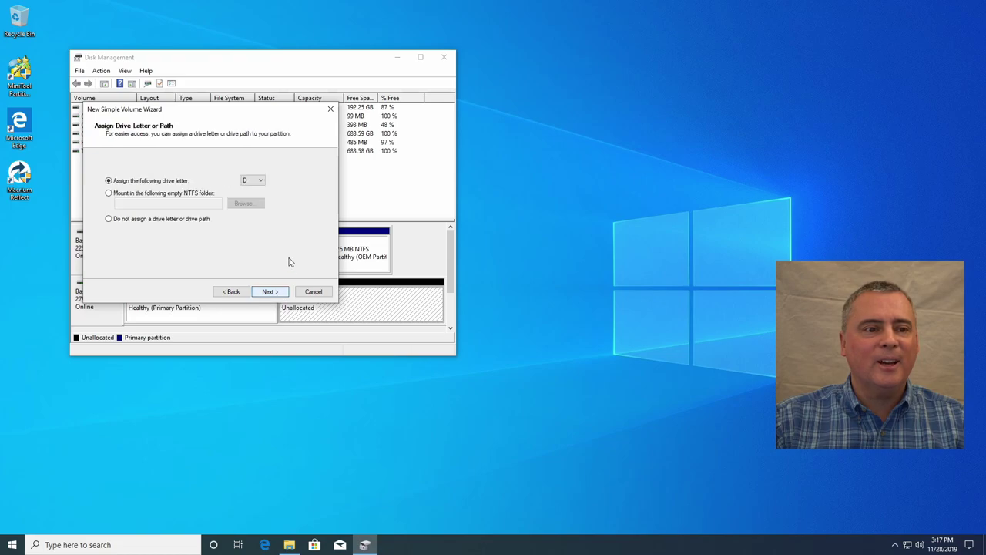
left_click(259, 180)
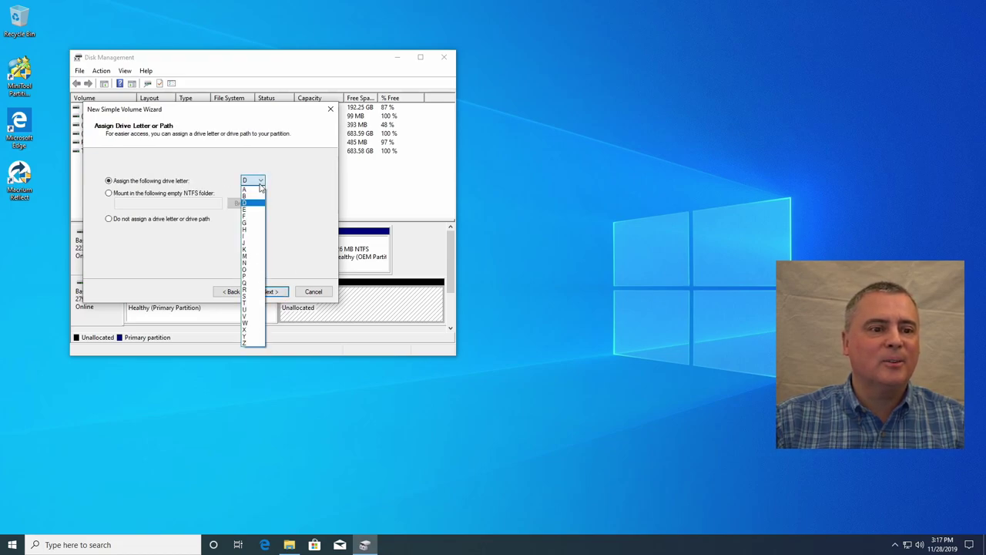
left_click(254, 260)
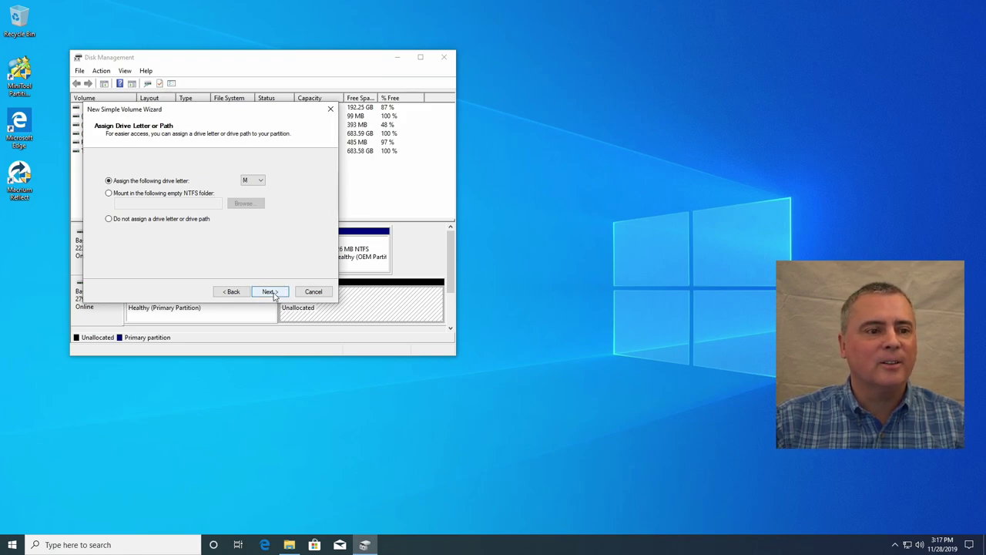
left_click(272, 293)
Step: Format it as exFAT labelled EDIT_PC_BU and finish creating the volume
left_click(246, 203)
left_click(223, 212)
left_click(225, 232)
left_click_drag(226, 234, 183, 229)
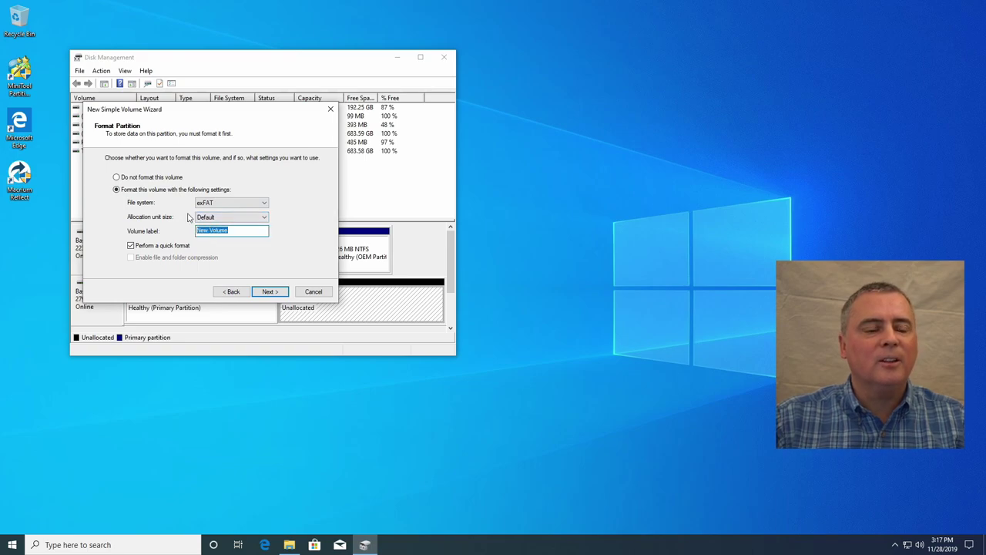
type("EDIT_PC_BU")
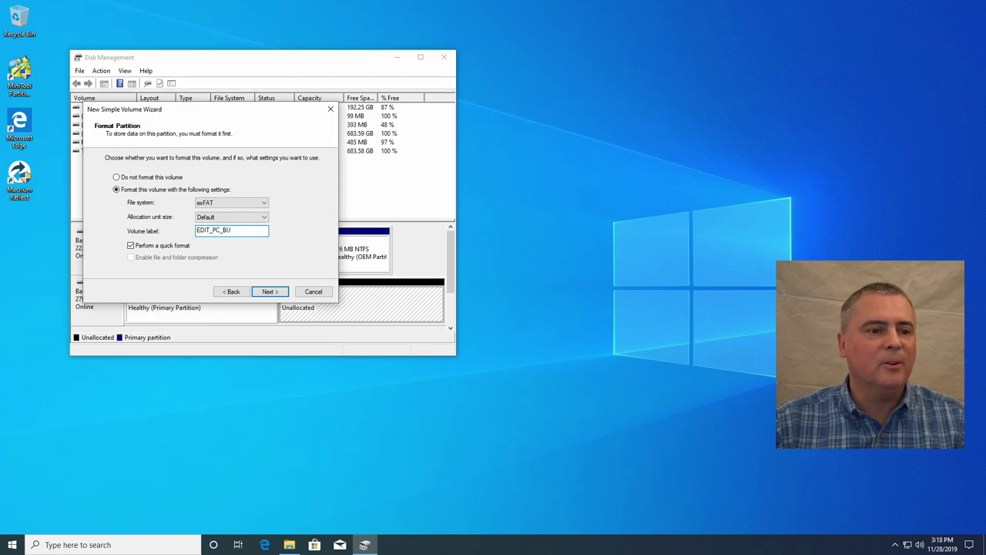
left_click(268, 293)
left_click(282, 290)
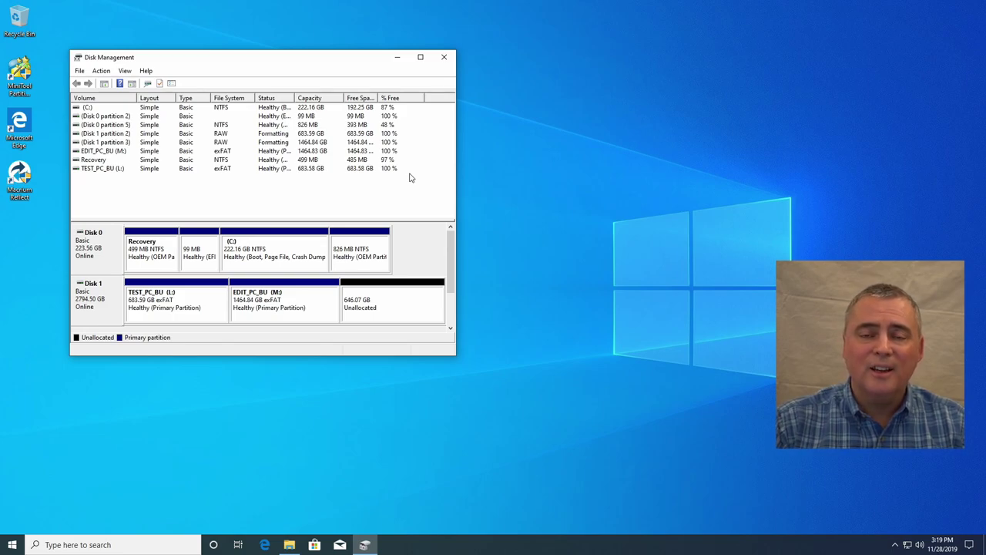
Step: Start another simple volume in the remaining space, sized 661000 MB
right_click(382, 299)
left_click(408, 301)
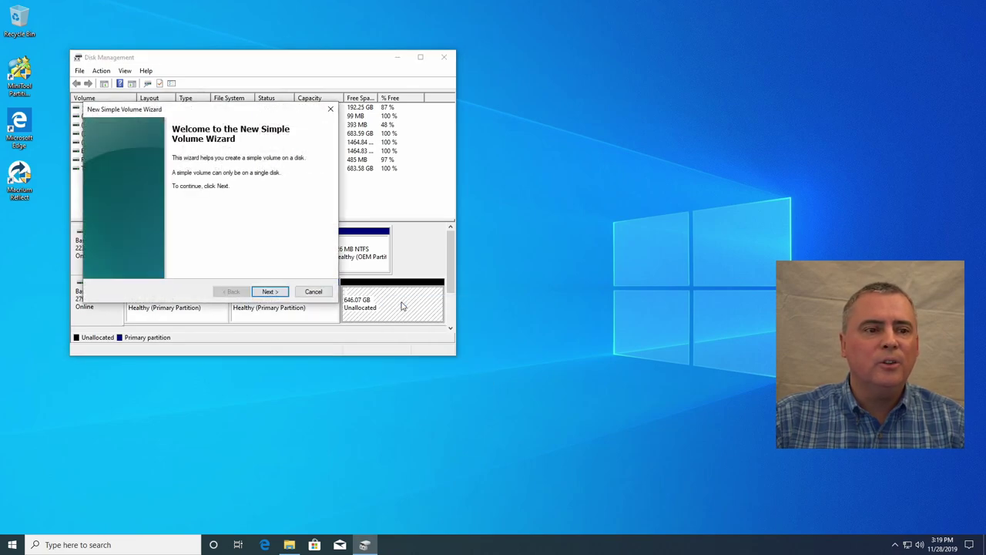
left_click(282, 295)
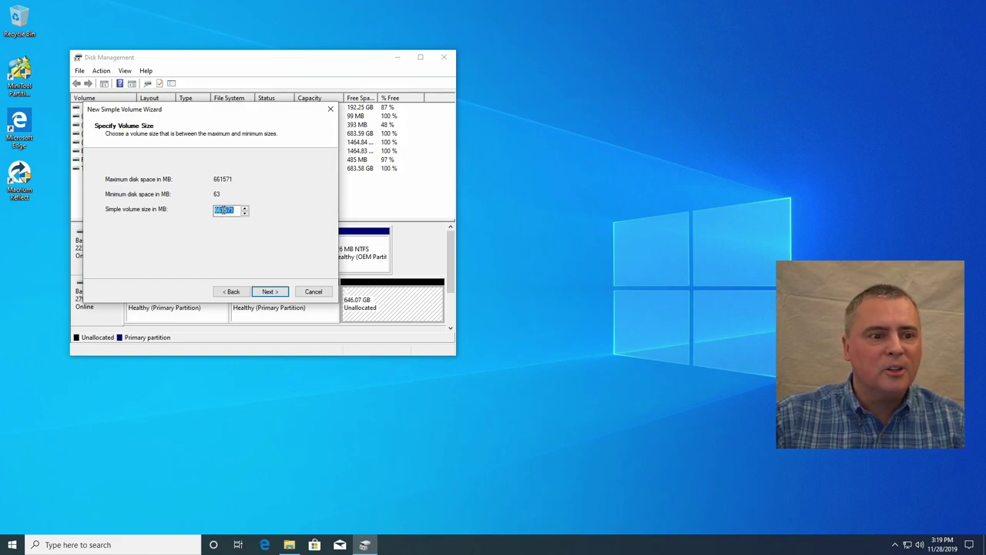
left_click_drag(221, 210, 226, 208)
left_click(225, 210)
key("Delete")
key("Delete")
key("Delete")
type("00")
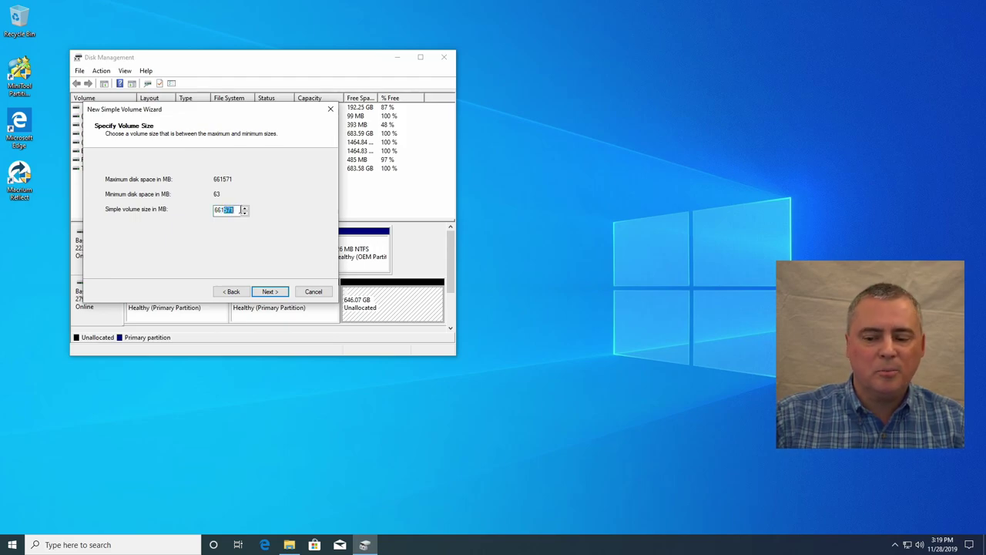
type("0")
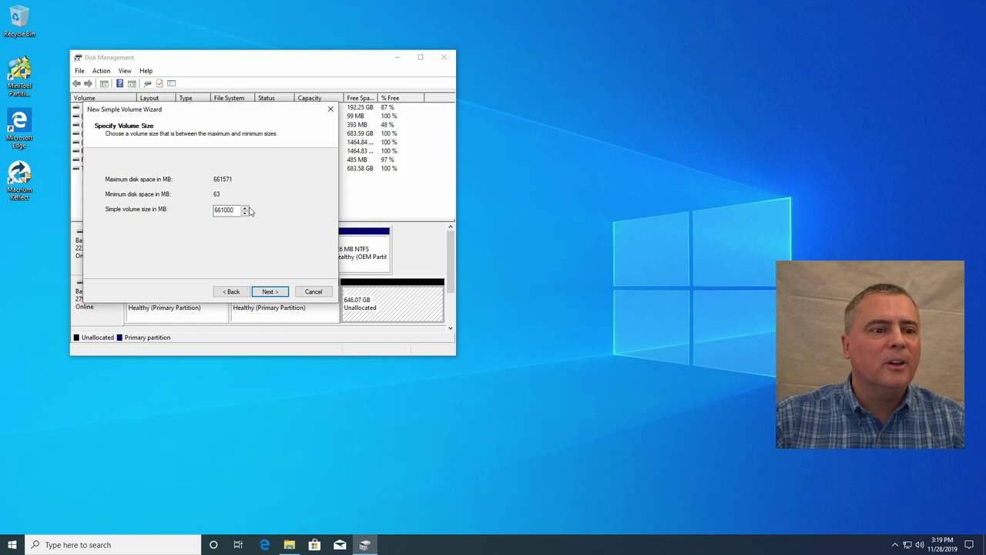
left_click(269, 291)
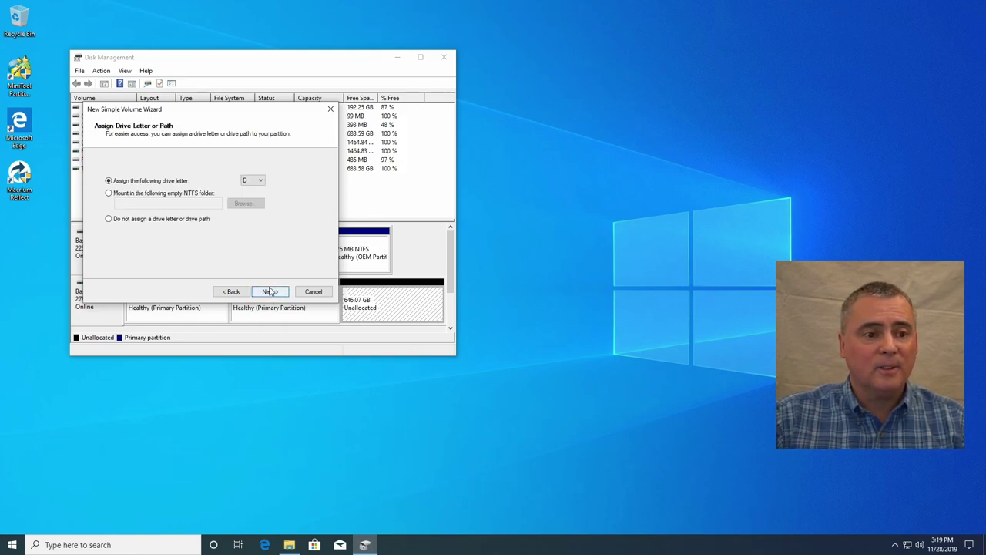
Step: Give it drive letter N, exFAT format and label MAC_BU, then finish the wizard
left_click(254, 180)
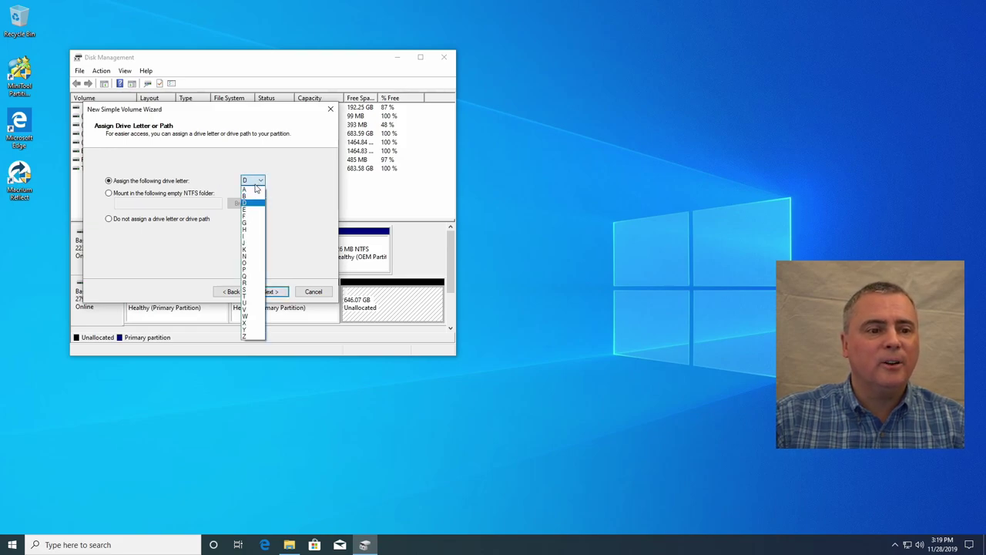
left_click(253, 256)
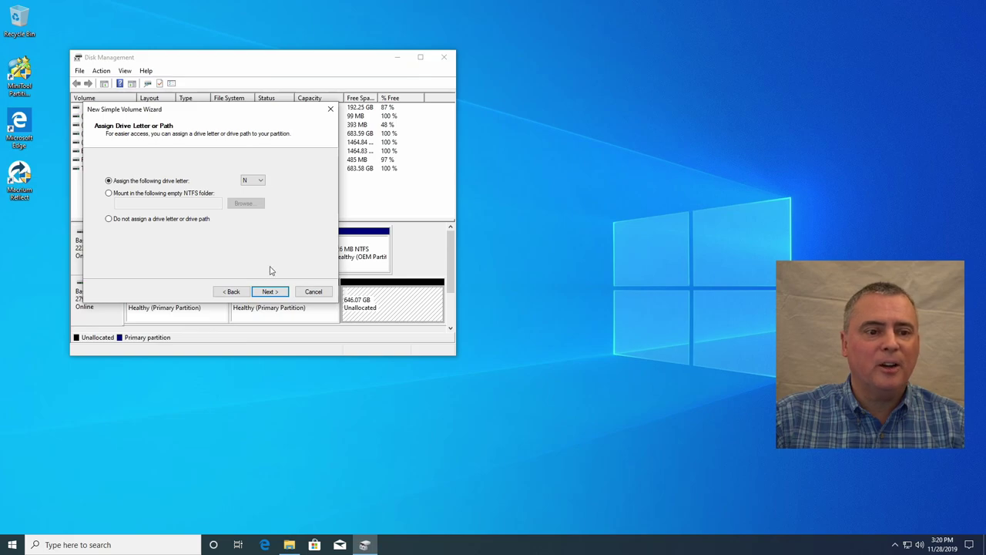
left_click(268, 293)
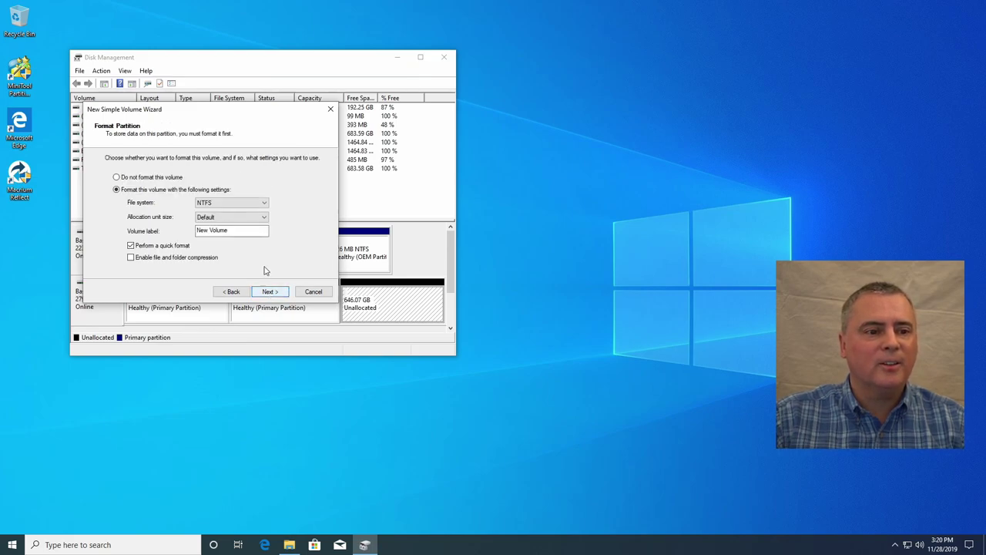
left_click(237, 203)
left_click(228, 212)
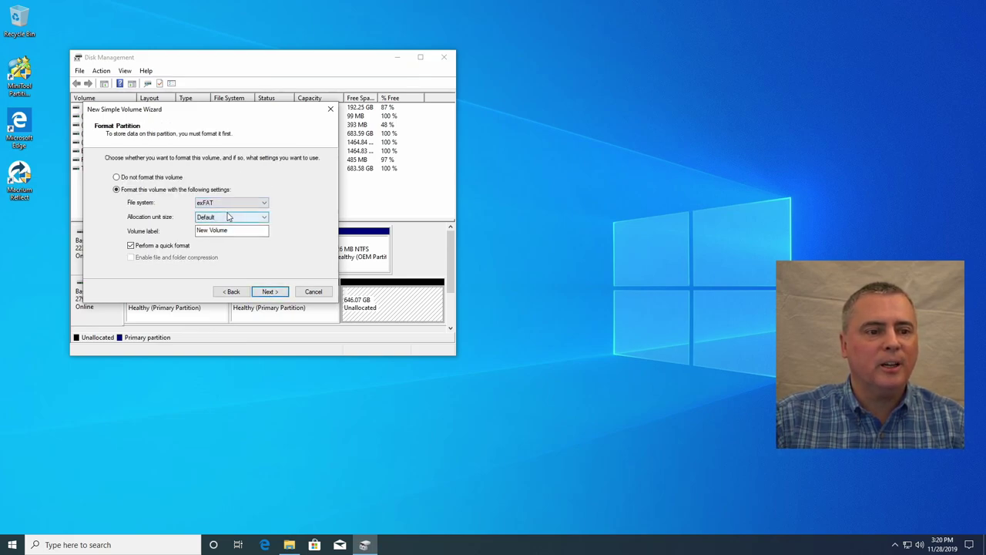
left_click_drag(266, 231, 168, 236)
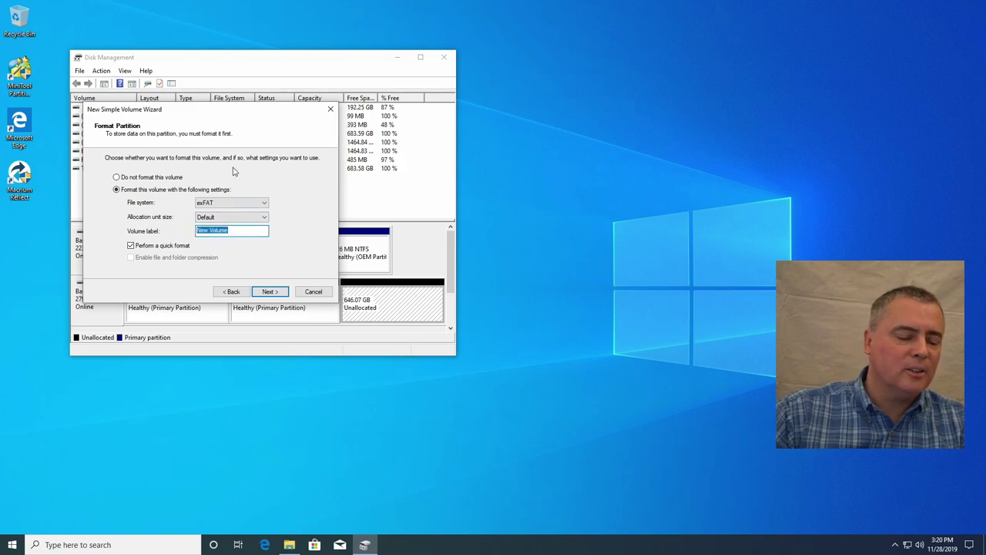
type("Ma")
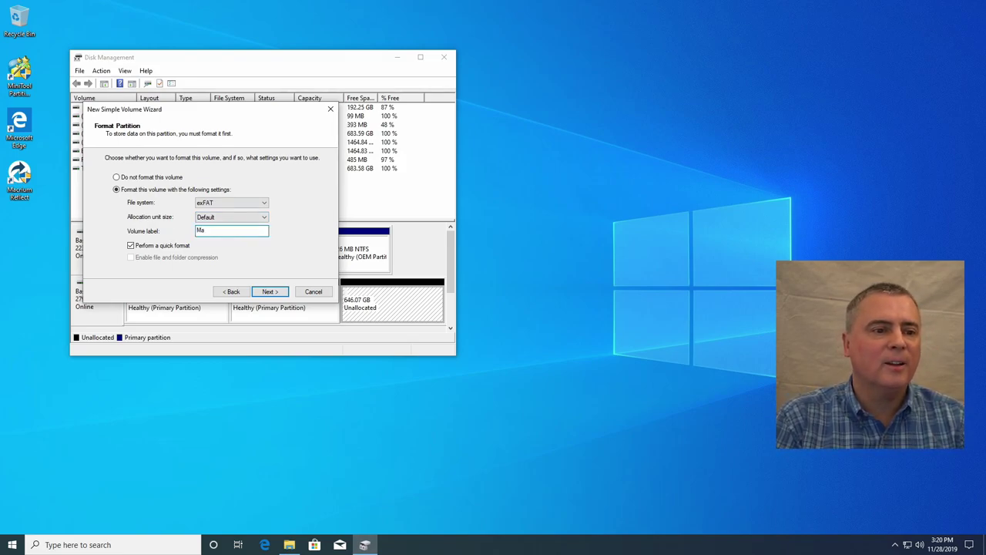
type("AC")
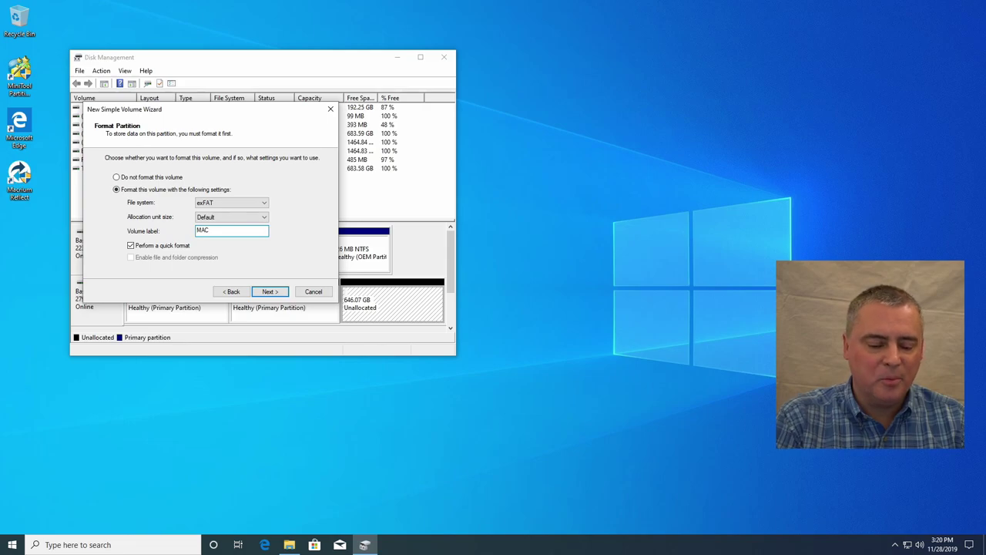
type("_BU")
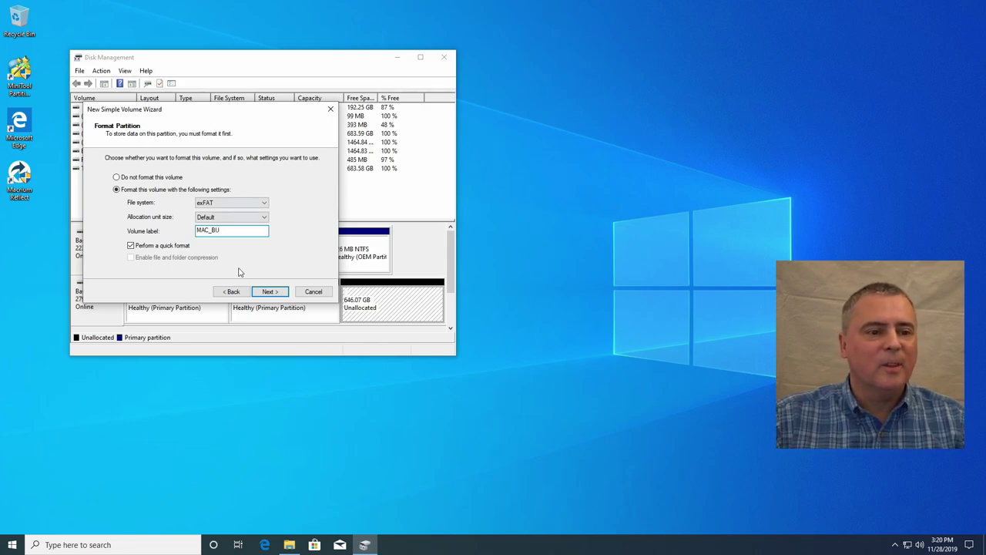
left_click(267, 291)
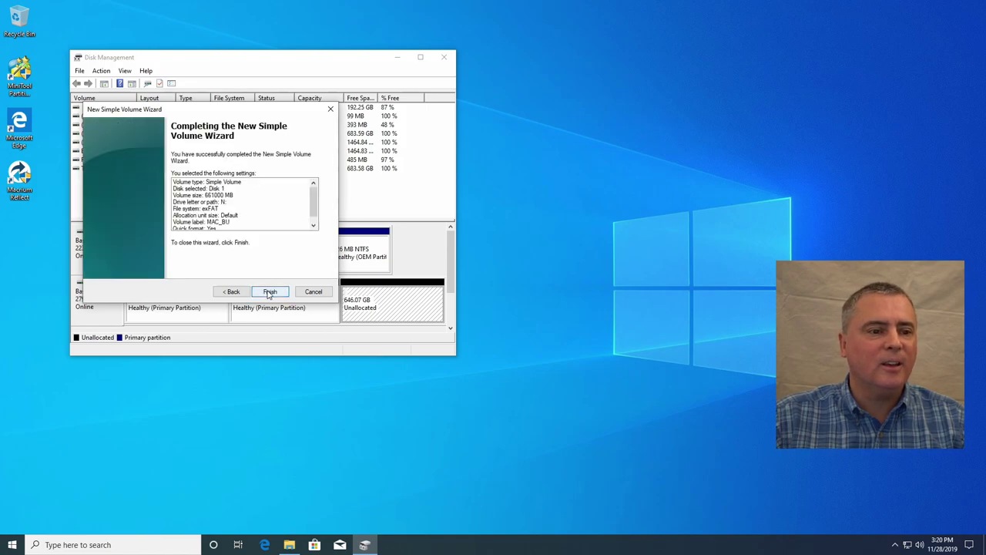
left_click(270, 292)
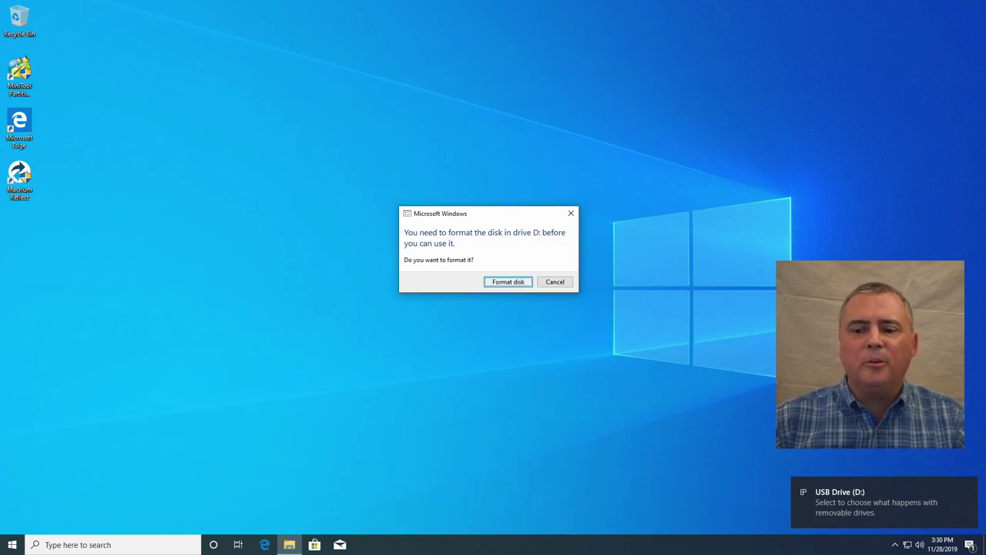
Step: Cancel the format prompt for drive D: and restart Windows from the Start power menu
left_click(555, 282)
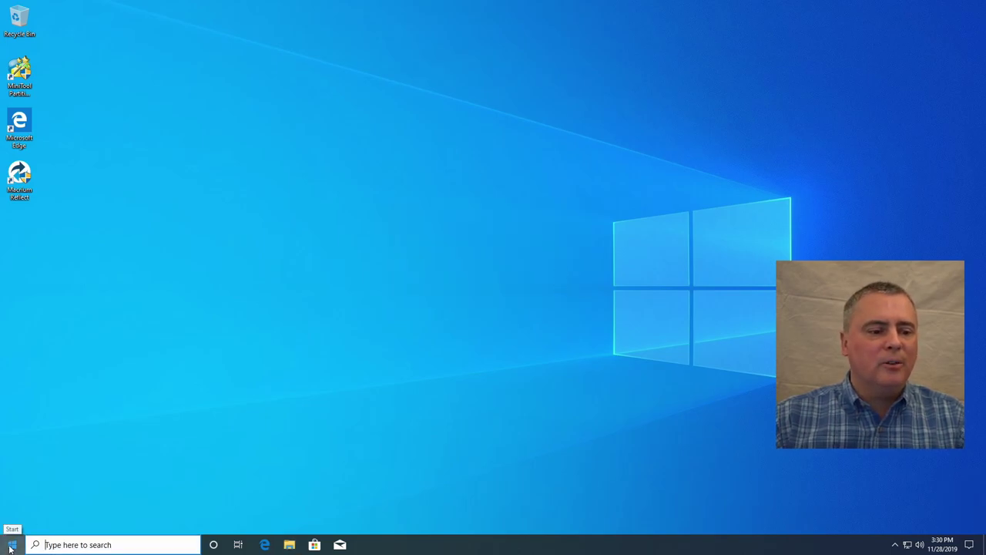
left_click(11, 548)
mouse_move(12, 523)
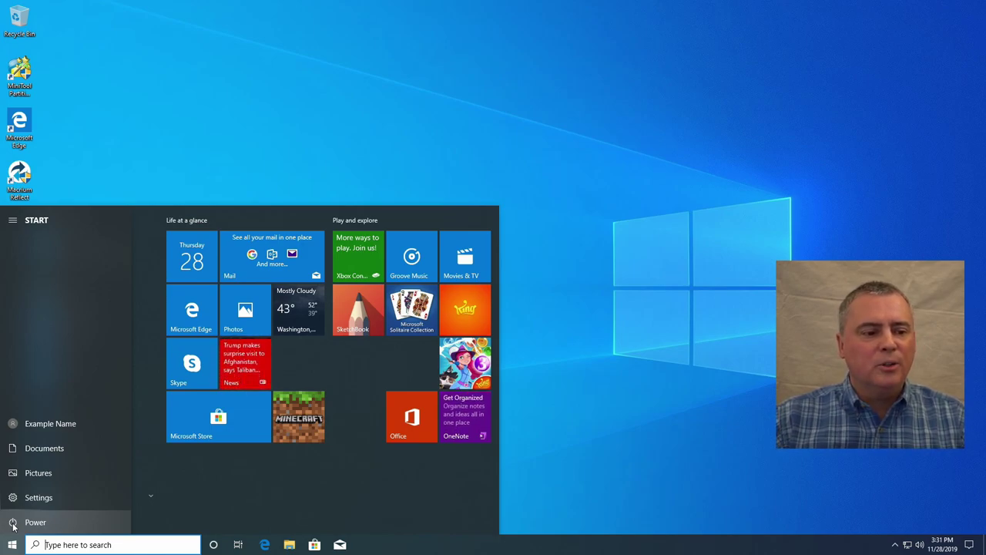
left_click(14, 524)
left_click(31, 496)
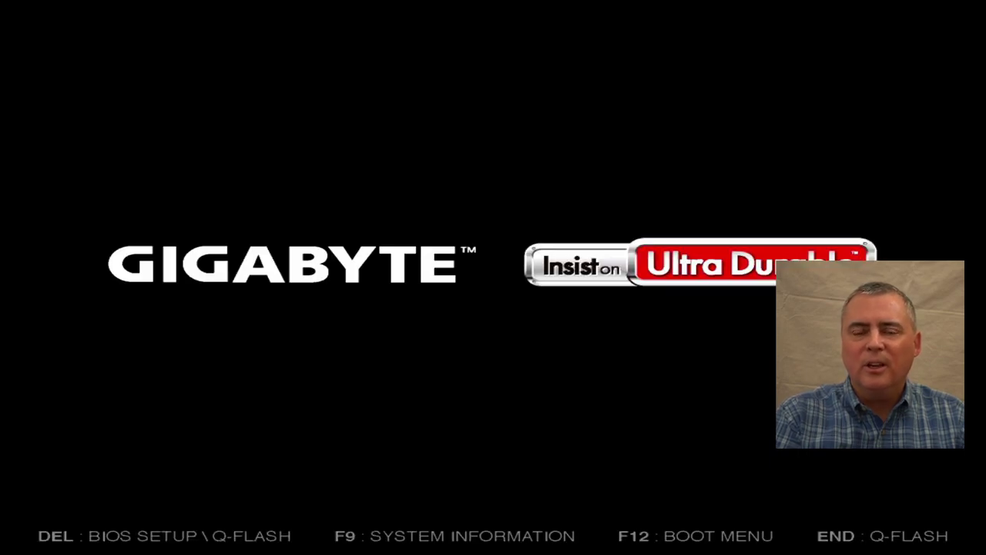
Step: From the F12 boot menu at the GIGABYTE splash, boot the UEFI: PMAP device
key("F12")
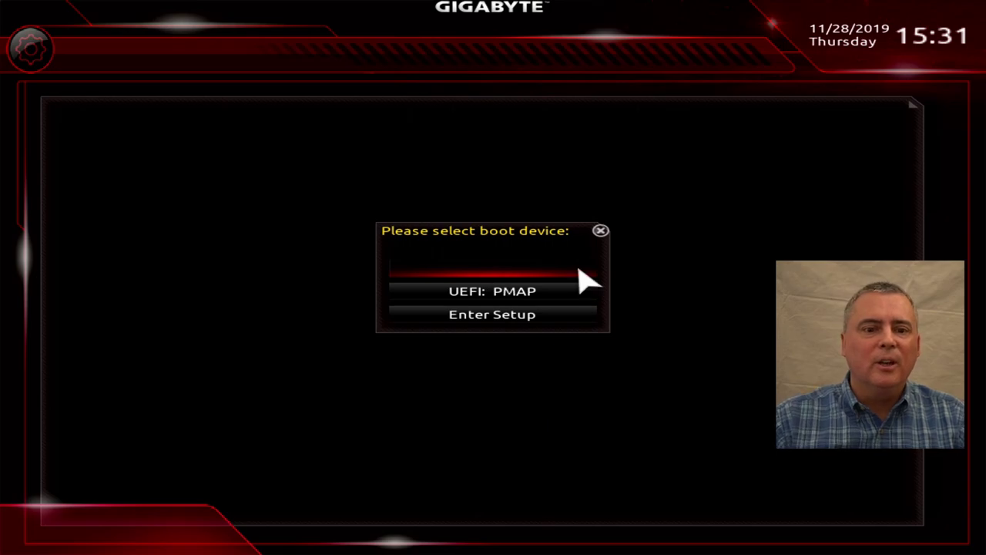
key("Down")
key("Up")
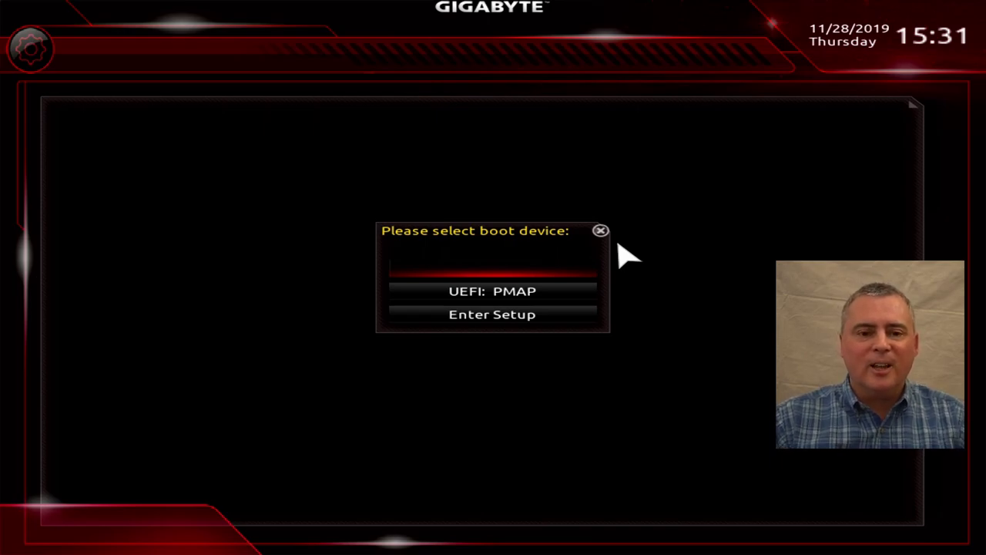
key("Down")
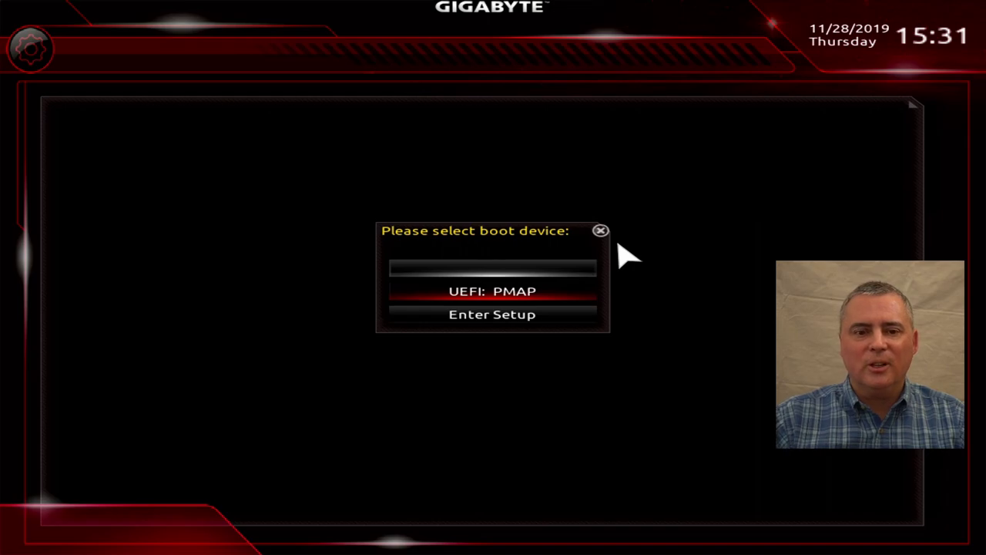
key("Up")
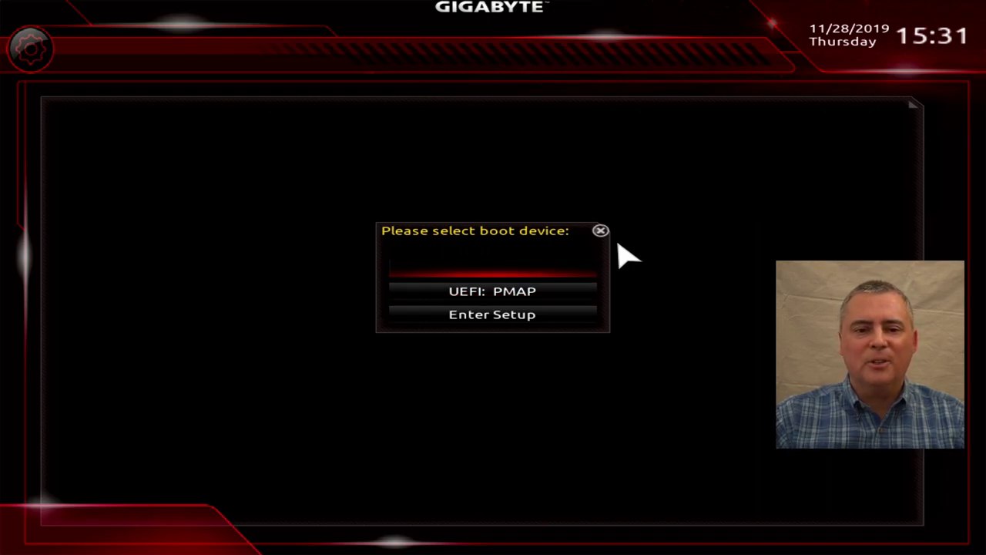
key("Down")
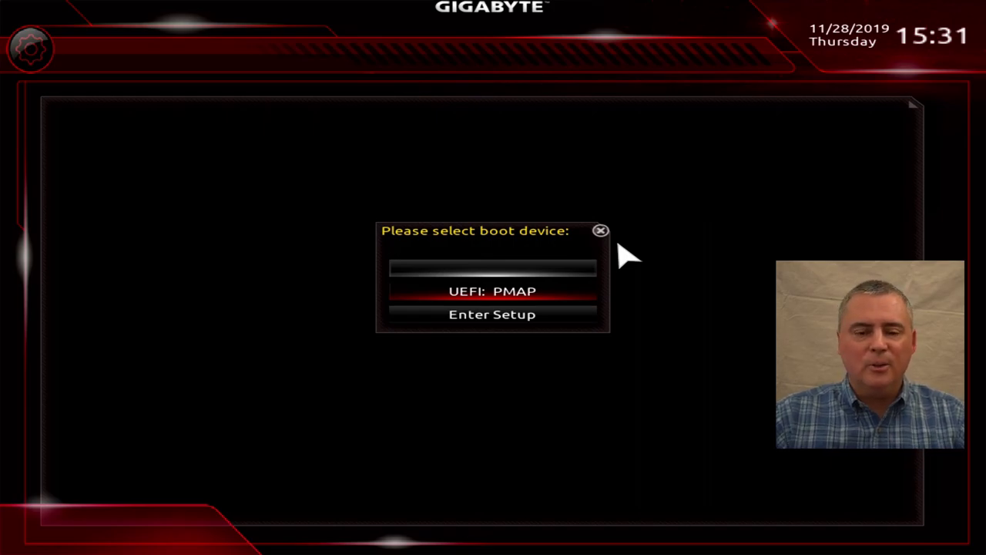
key("Return")
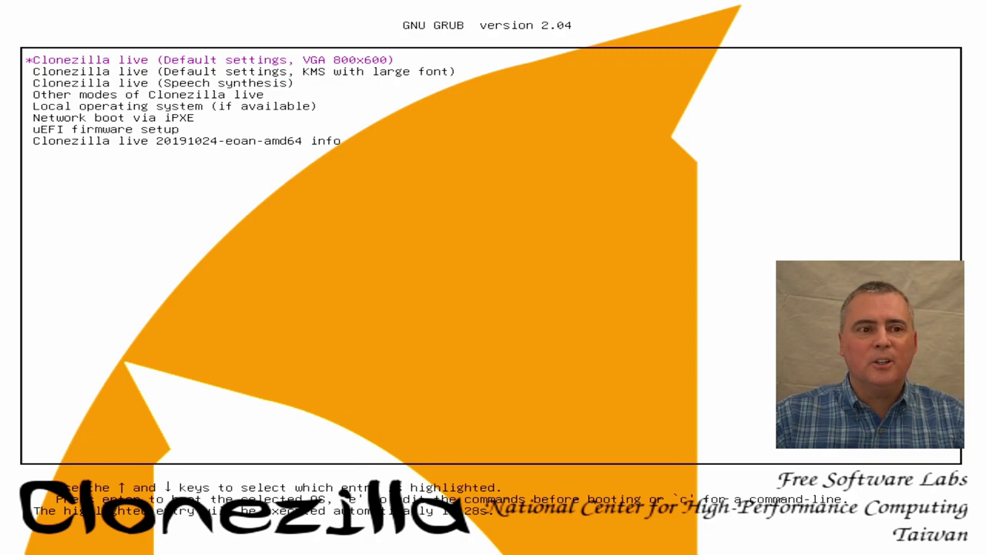
Step: Boot the default GRUB entry, accept en_US English, keep the US keyboard, and start Clonezilla
key("Return")
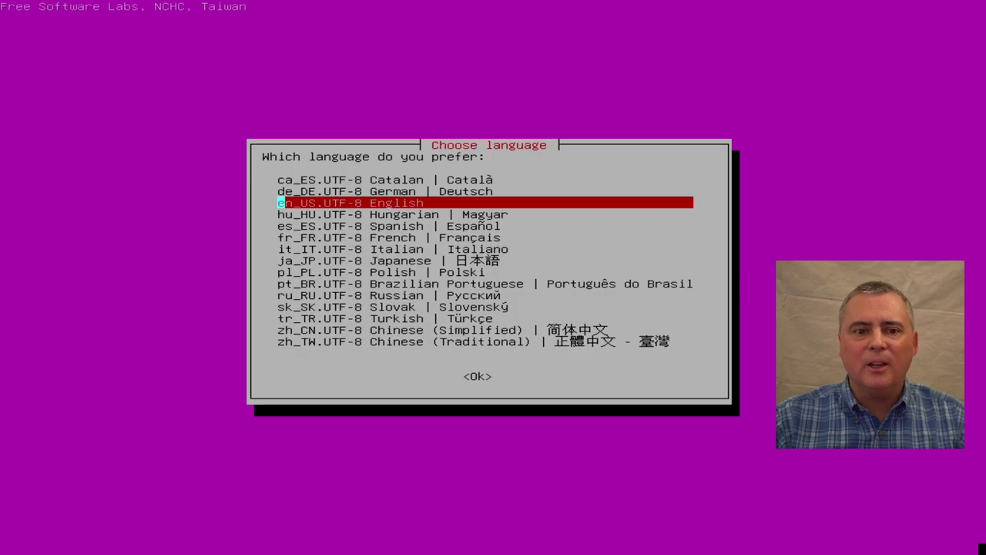
key("Return")
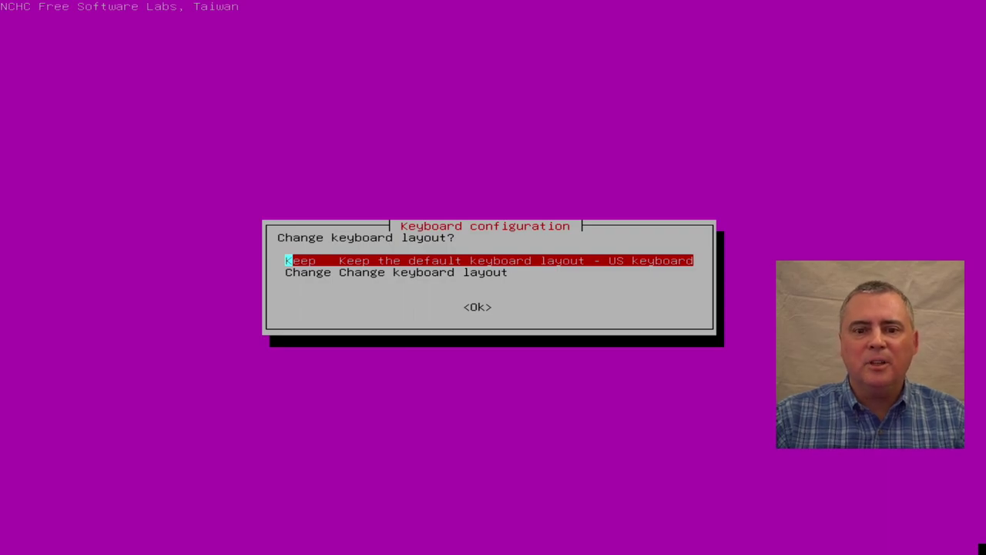
key("Down")
key("Up")
key("Return")
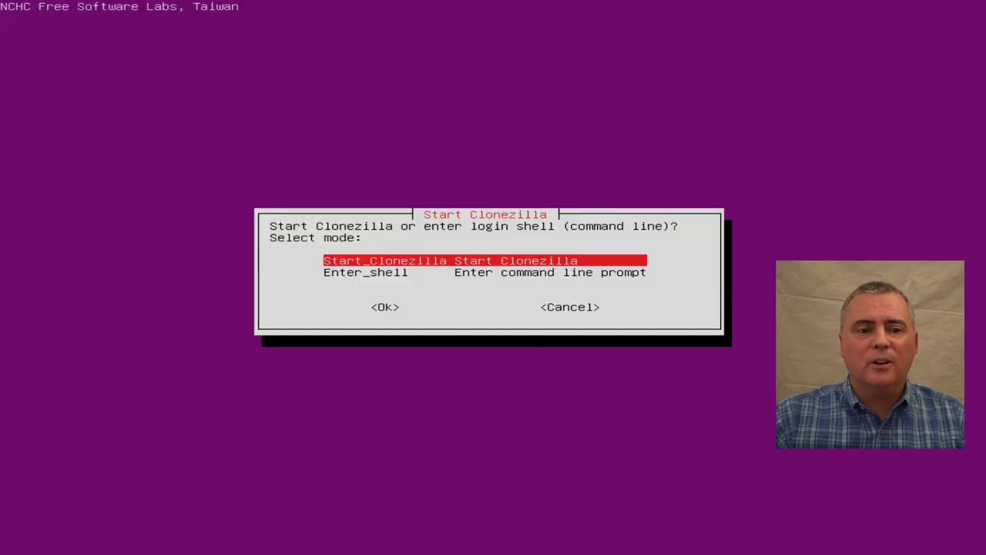
key("Return")
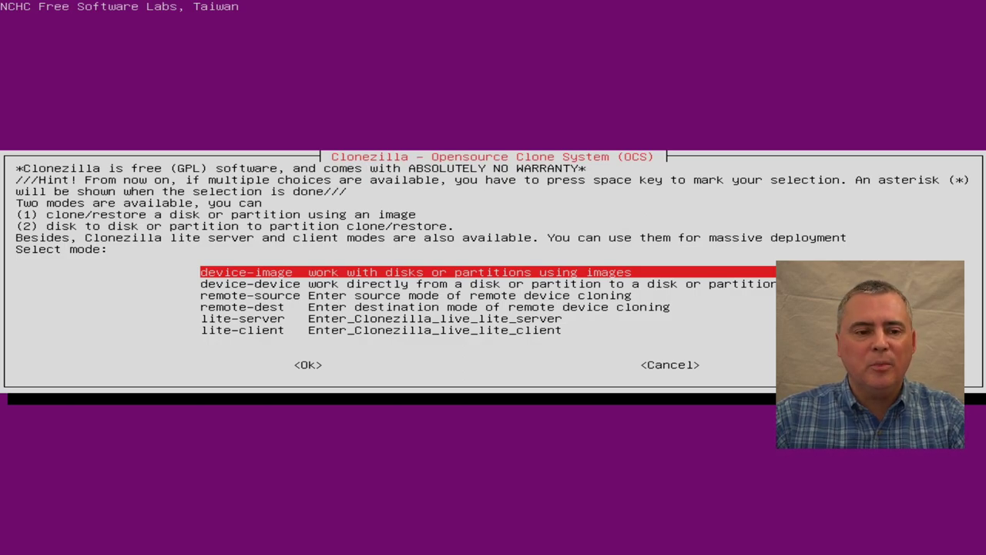
Step: Select device-image mode
key("Return")
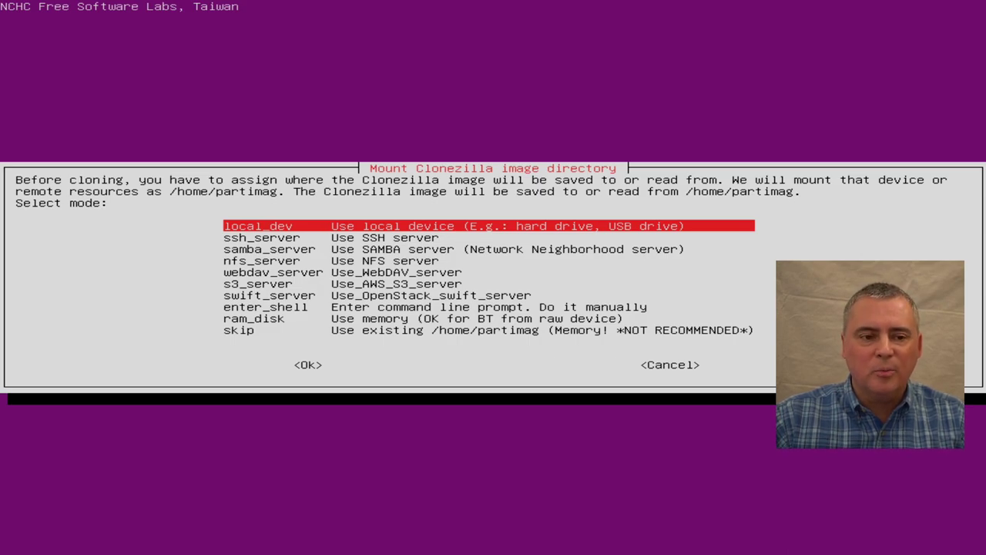
Step: Choose local_dev for image storage and end the disk scan with Ctrl-C
key("Return")
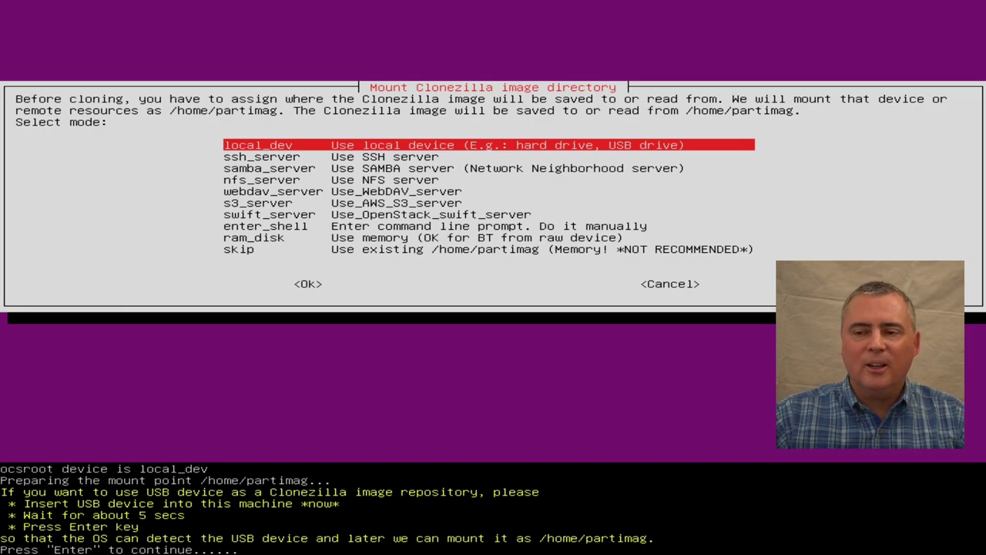
key("Return")
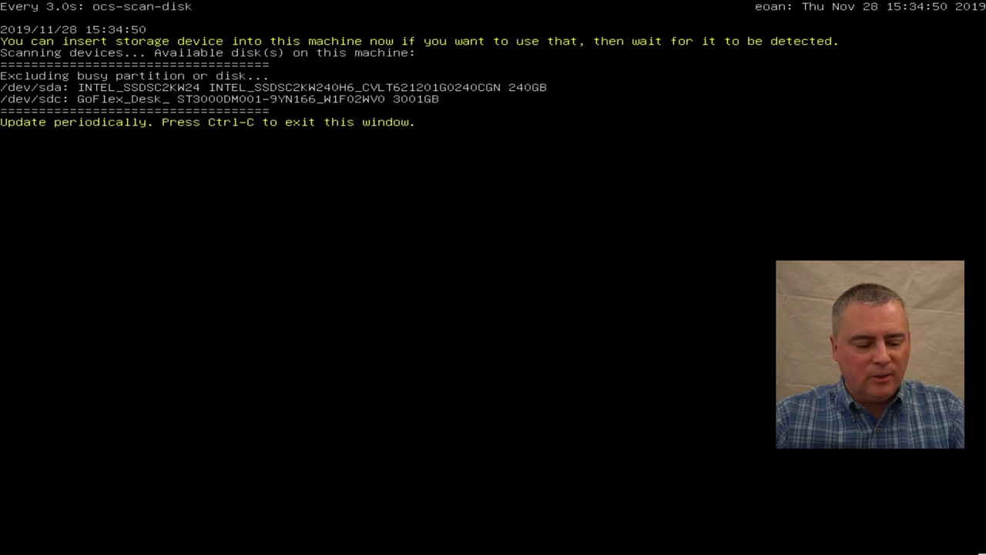
key("ctrl+c")
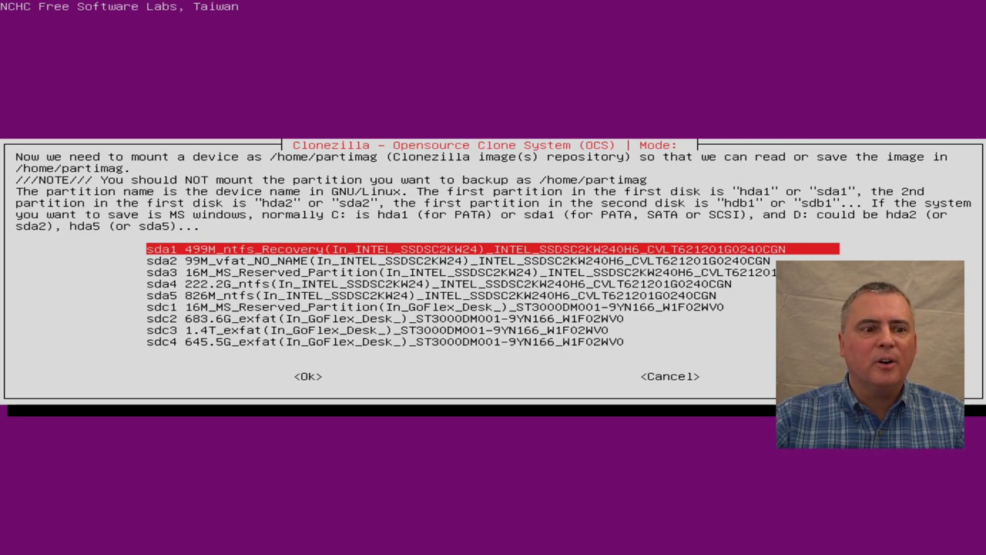
Step: Mount sdc2's top-level directory as /home/partimag, then choose Beginner mode and savedisk
key("Down")
key("Down")
key("Down")
key("Down")
key("Down")
key("Down")
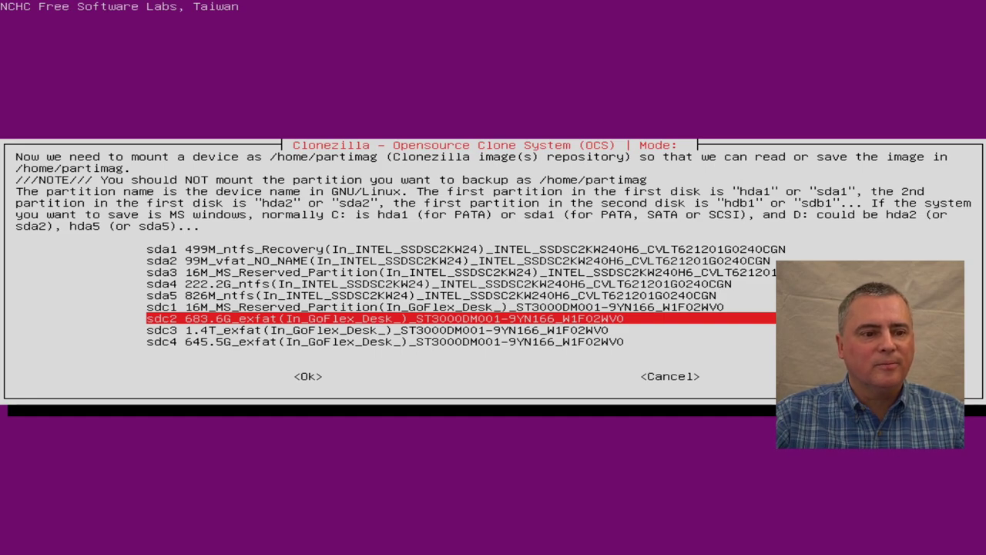
key("Return")
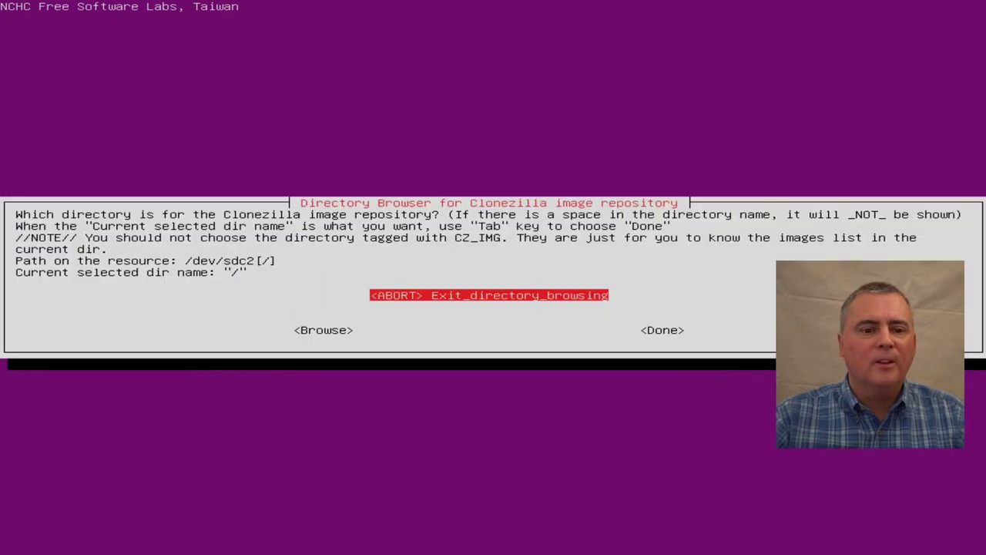
key("Tab")
key("Tab")
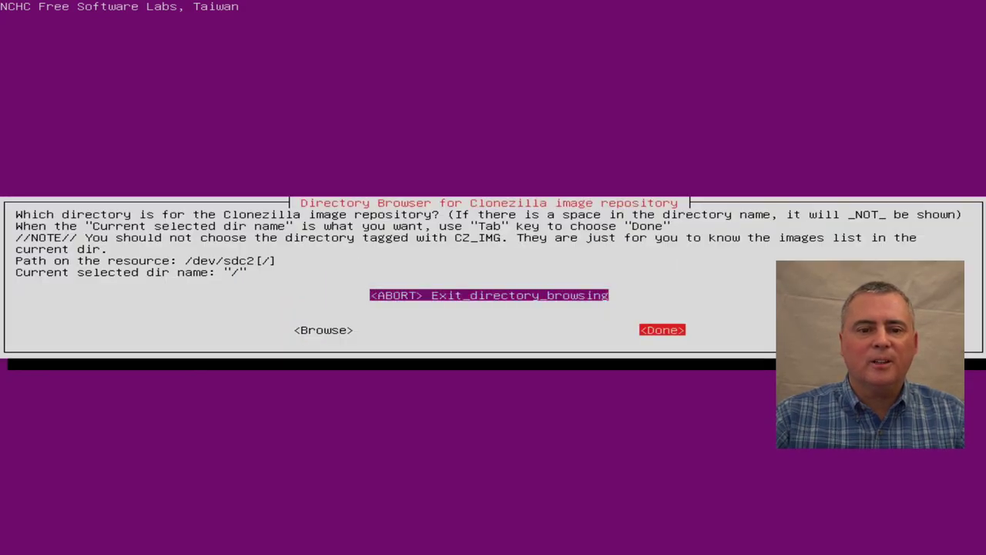
key("Return")
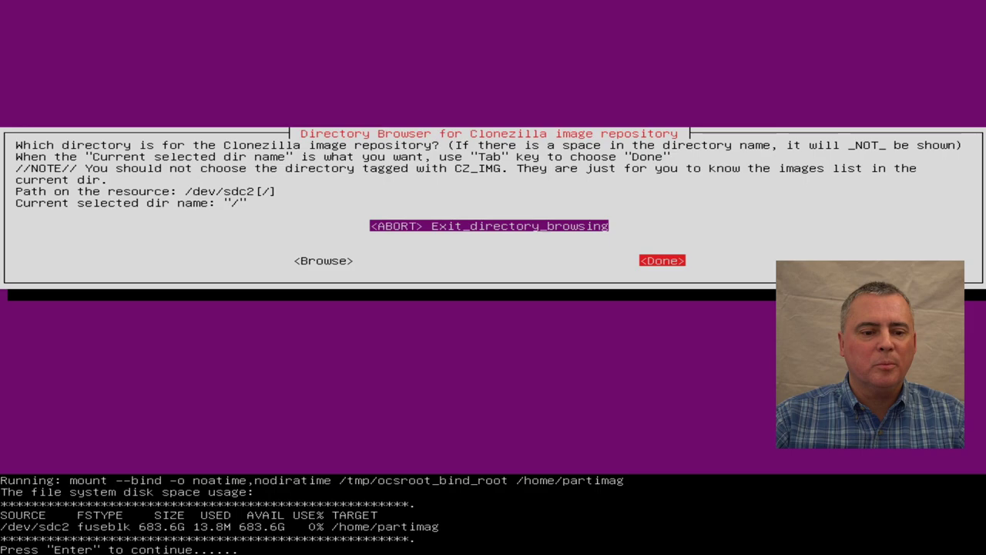
key("Return")
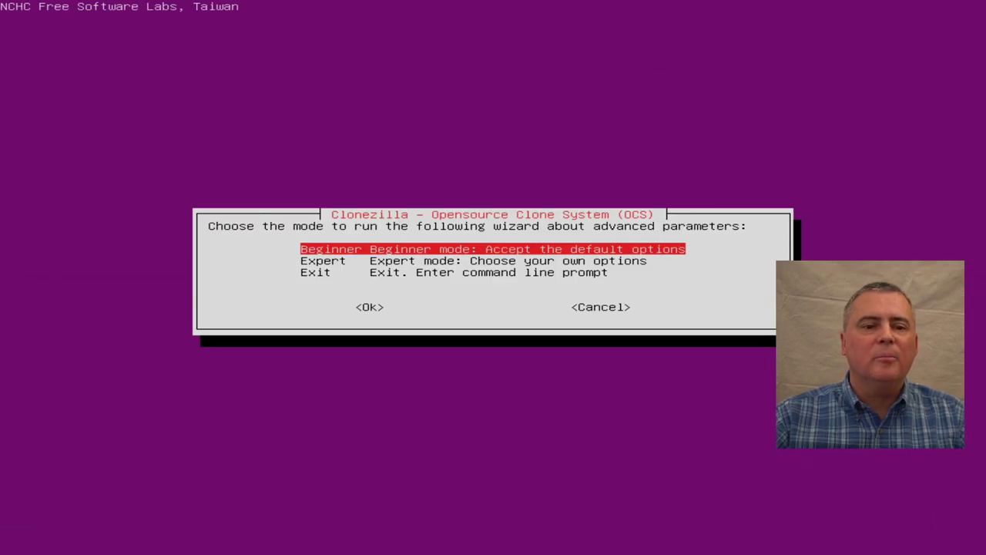
key("Return")
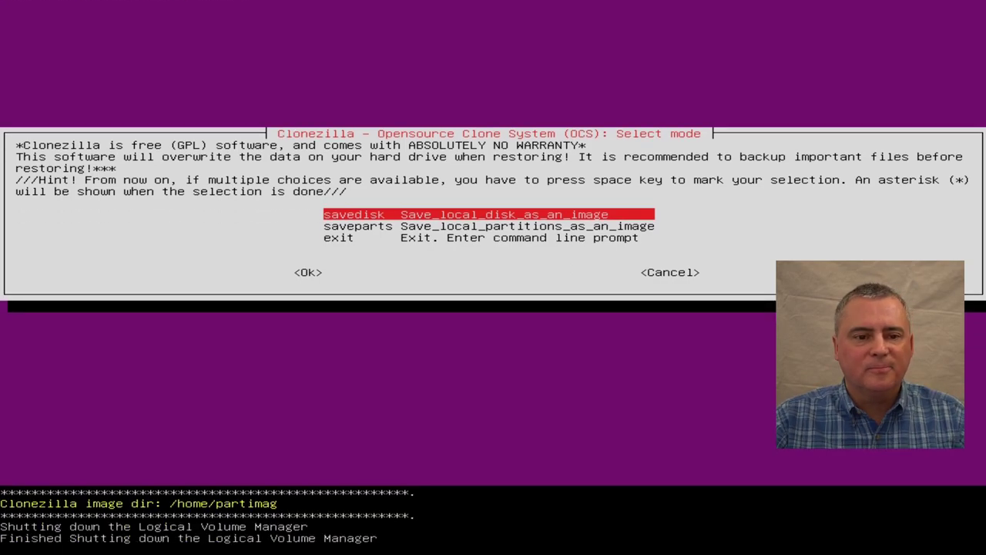
key("Return")
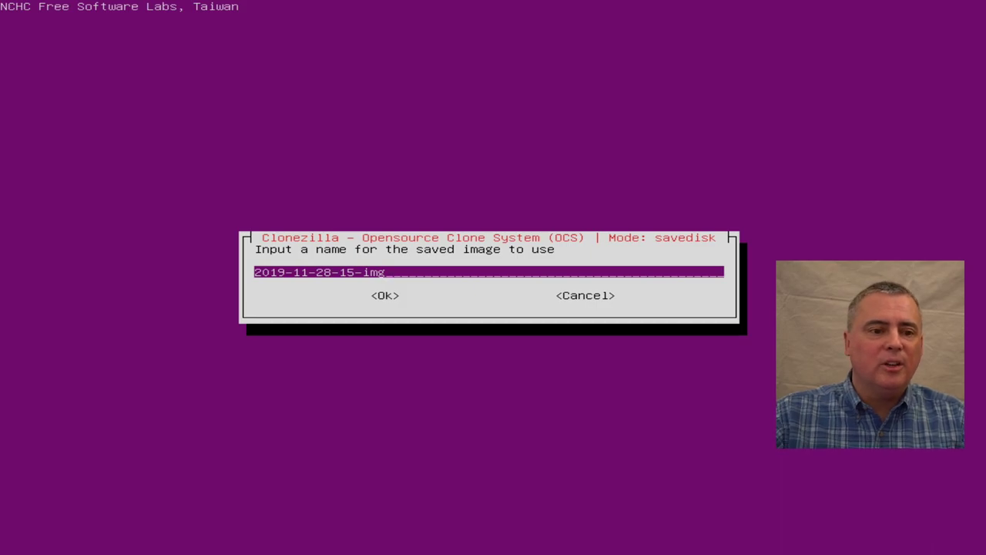
Step: Edit the image name to '2019-11-28-img_Test PC Backup' and submit it, triggering the invalid-name warning
key("Right")
key("Right")
key("Right")
key("Right")
key("Right")
key("Right")
key("Right")
key("Right")
key("Right")
key("Right")
key("Right")
key("Right")
key("Right")
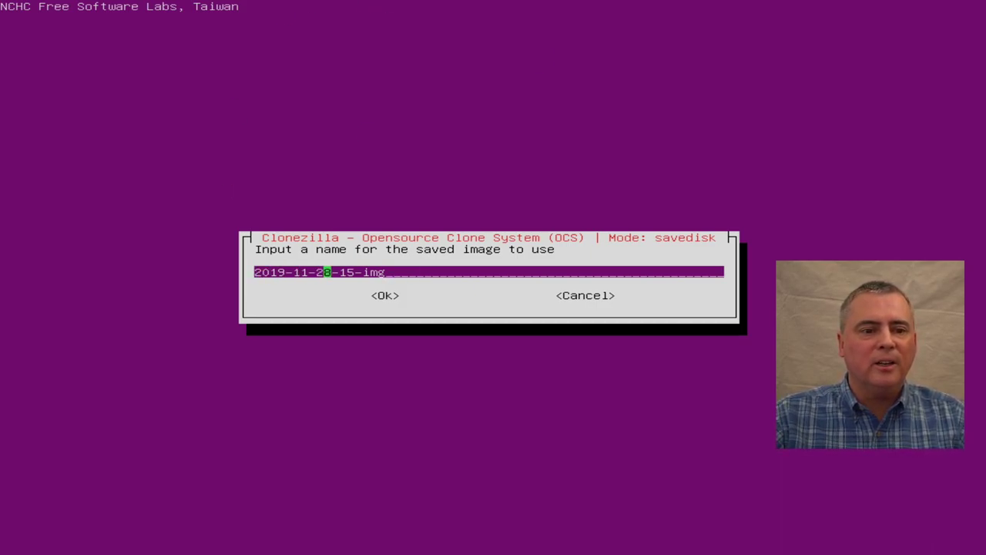
key("Left")
key("Left")
key("Right")
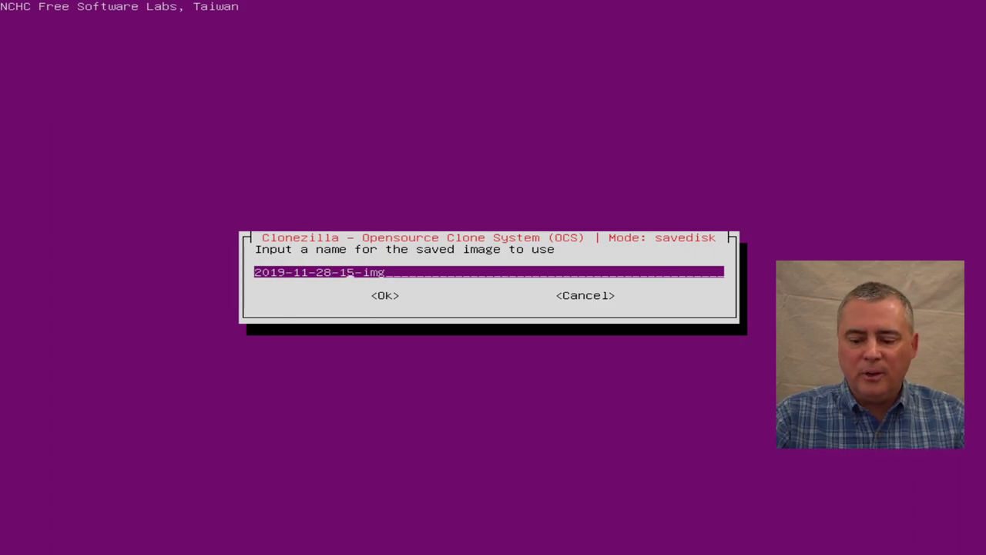
key("BackSpace")
key("BackSpace")
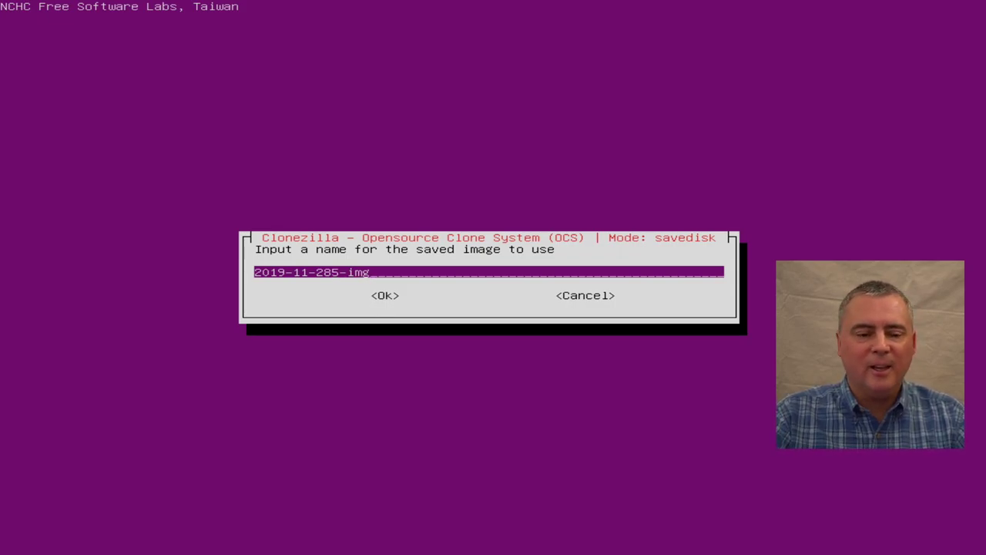
key("Delete")
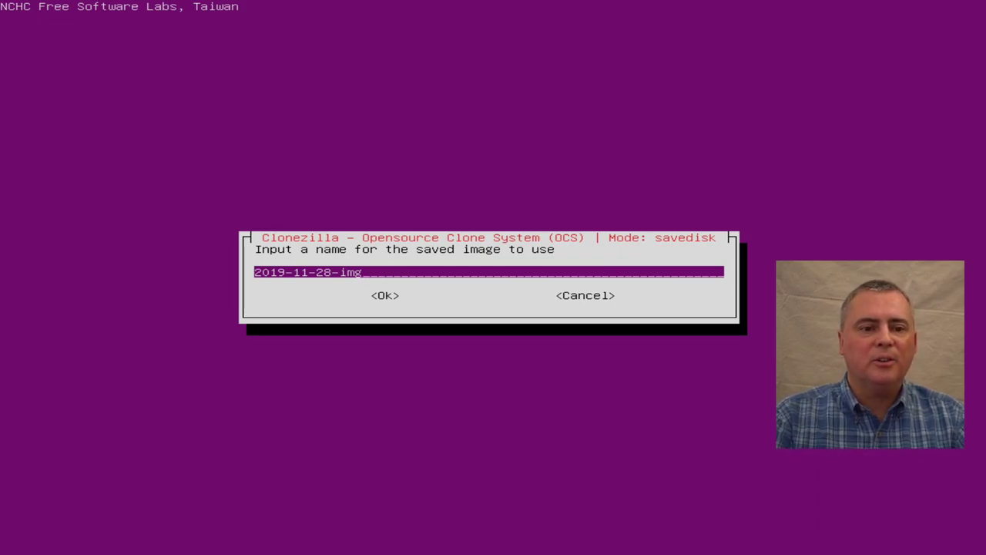
type("_Test_PC_Backup")
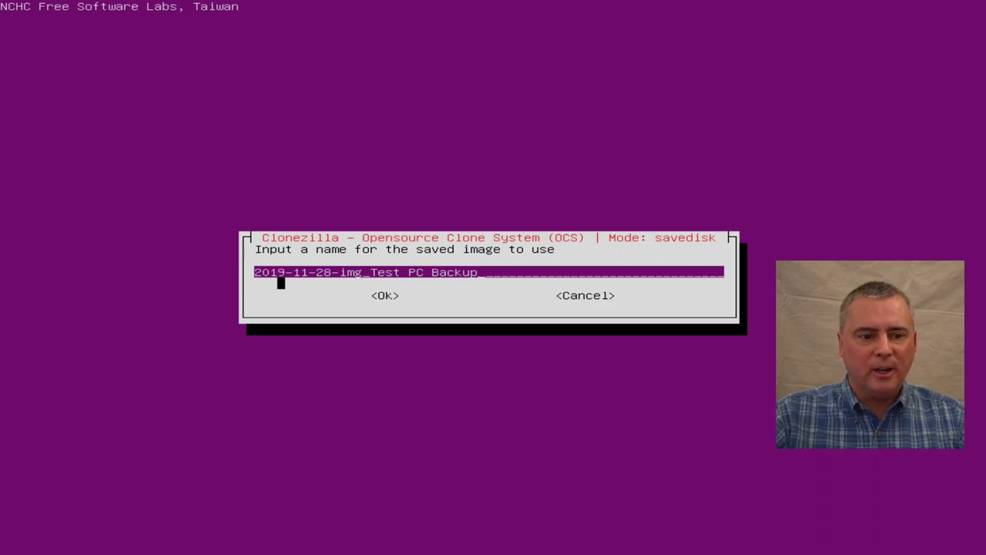
key("Home")
key("Right")
key("Right")
key("Right")
key("Right")
key("Right")
key("Right")
key("Right")
key("Right")
key("Right")
key("Right")
key("Right")
key("Right")
key("Right")
key("Right")
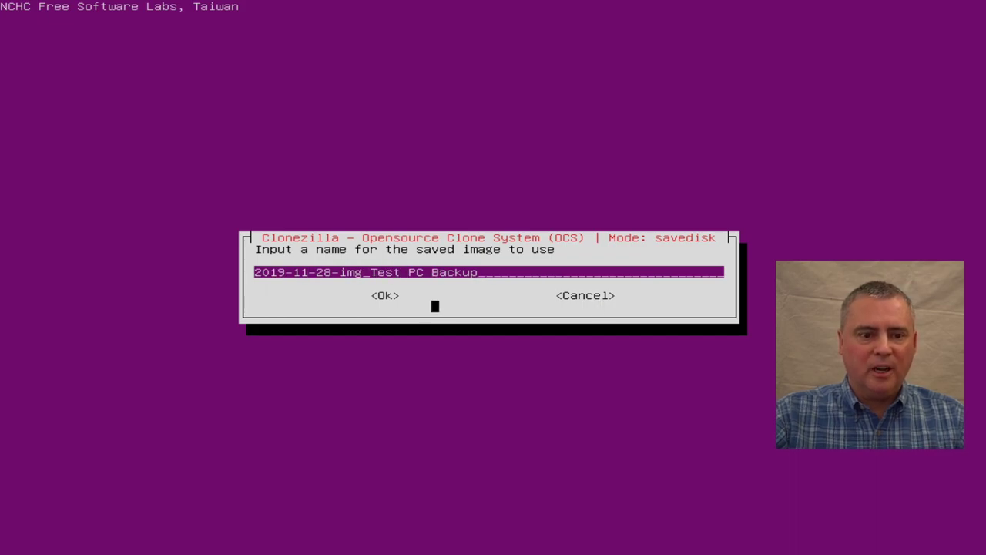
key("Tab")
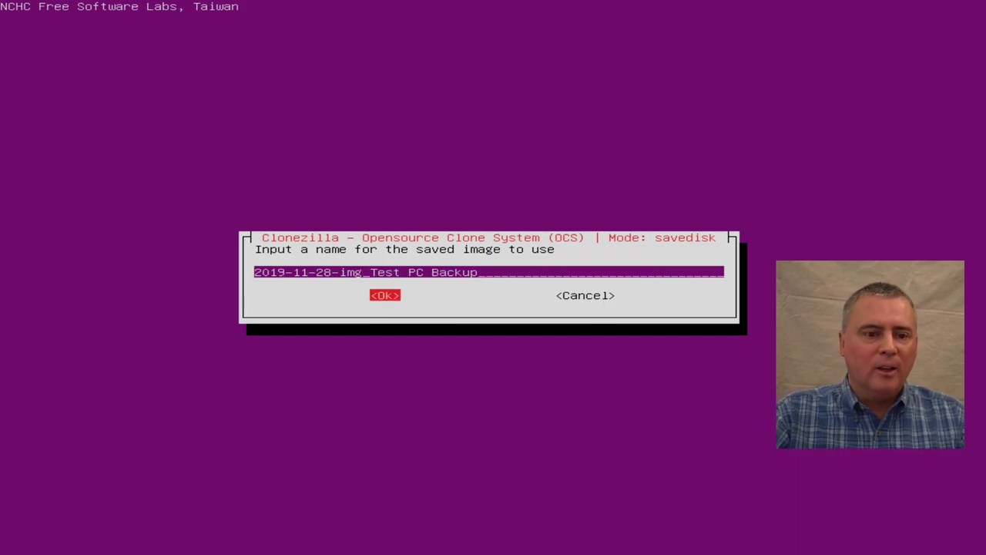
key("Return")
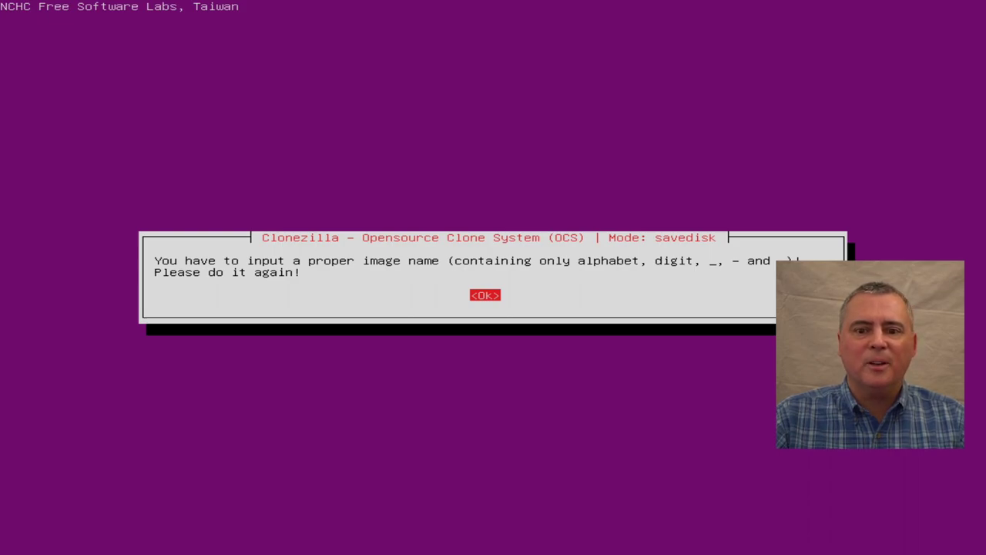
key("Return")
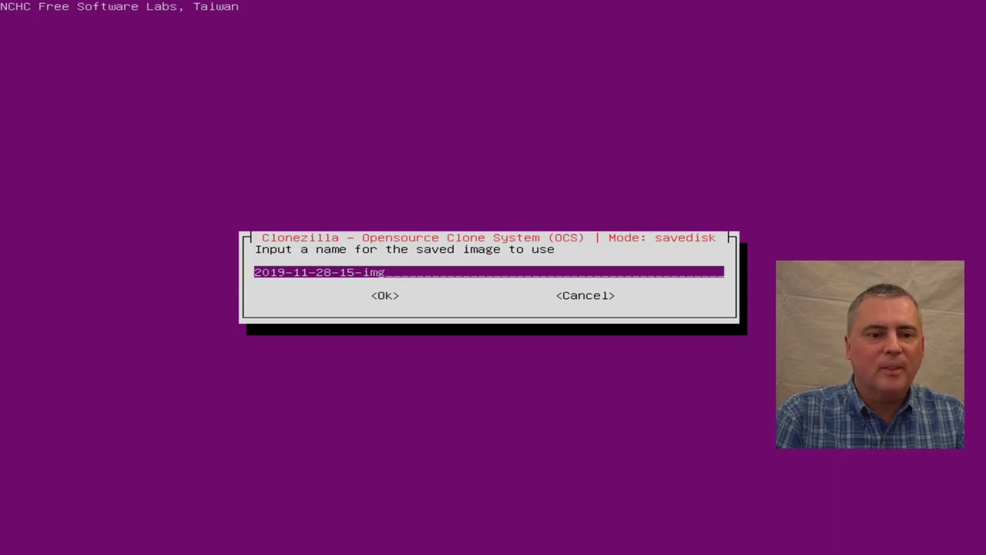
type("_TEST")
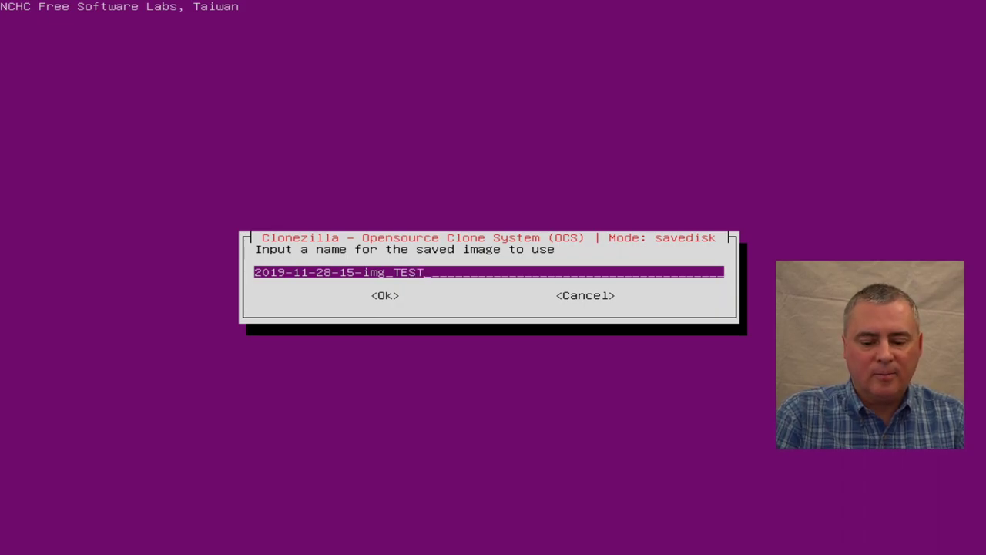
type("_P")
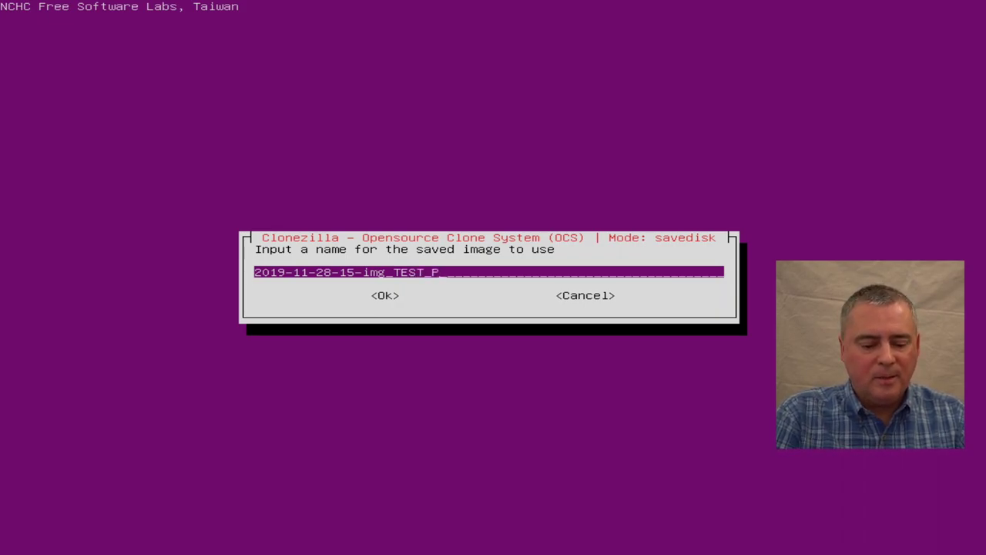
type("C_BACKUP")
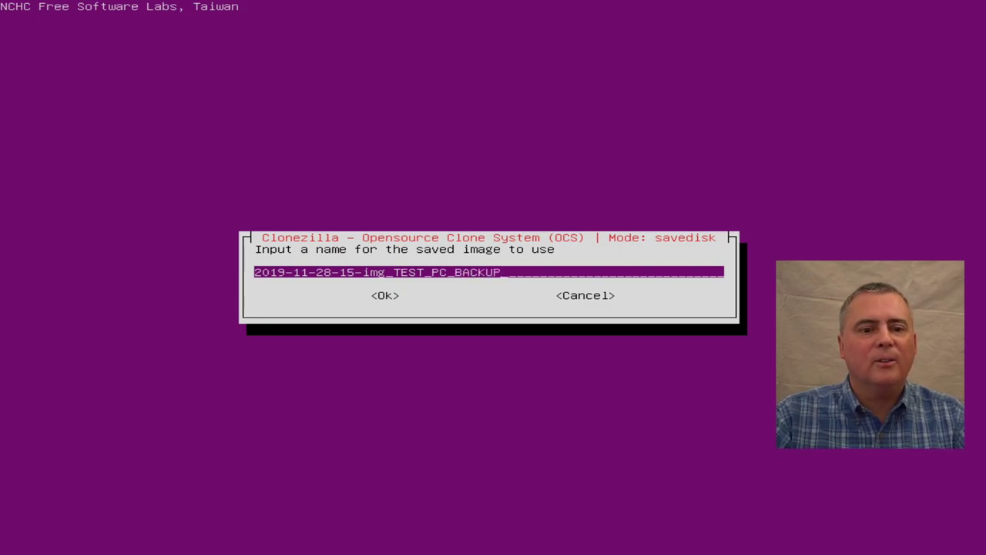
key("Tab")
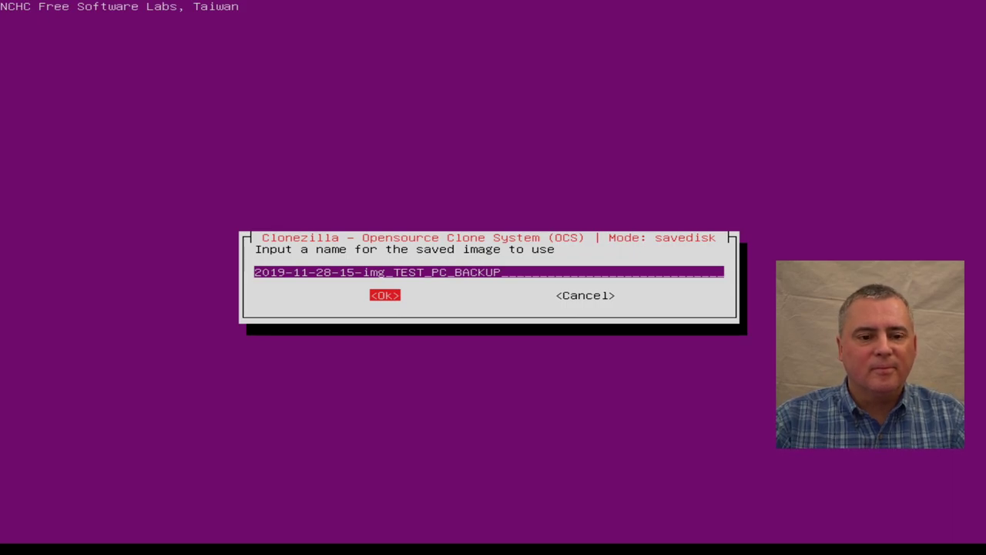
key("Return")
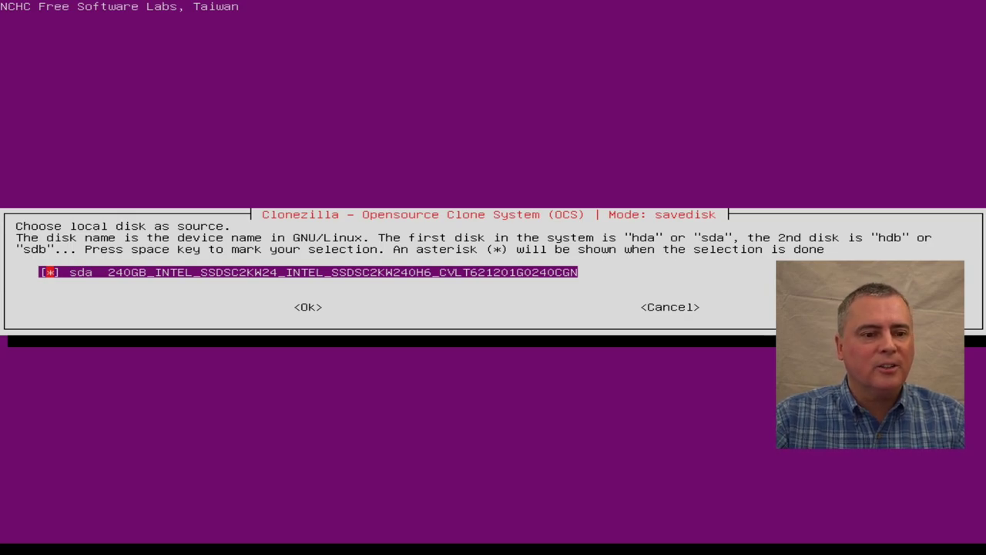
Step: Select sda as the source disk and skip the source file-system check (-sfsck)
key("Return")
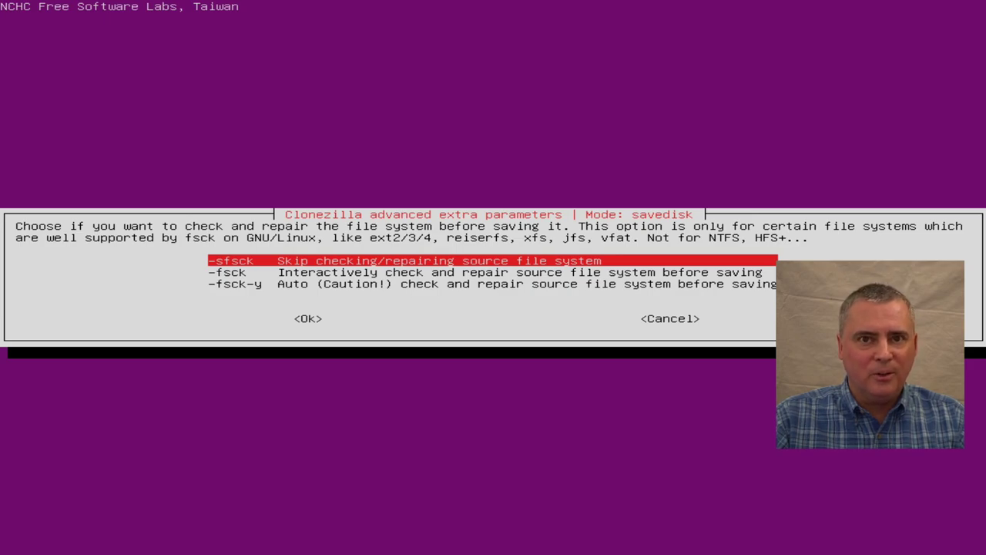
key("Down")
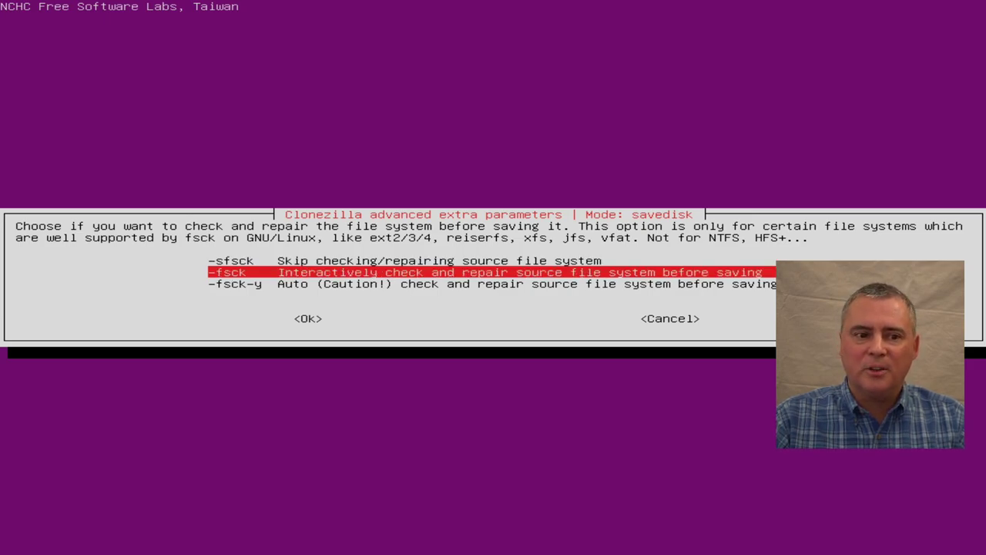
key("Down")
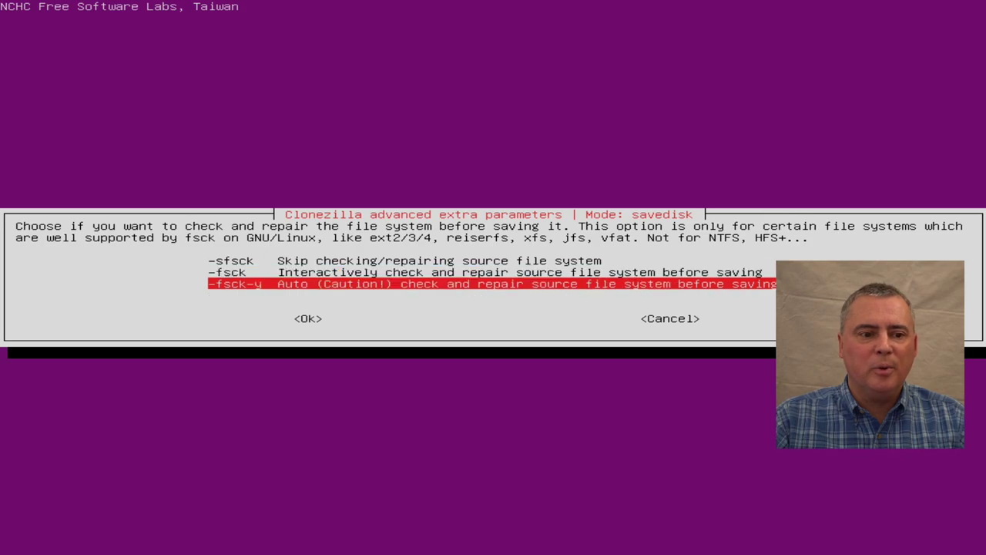
key("Up")
key("Up")
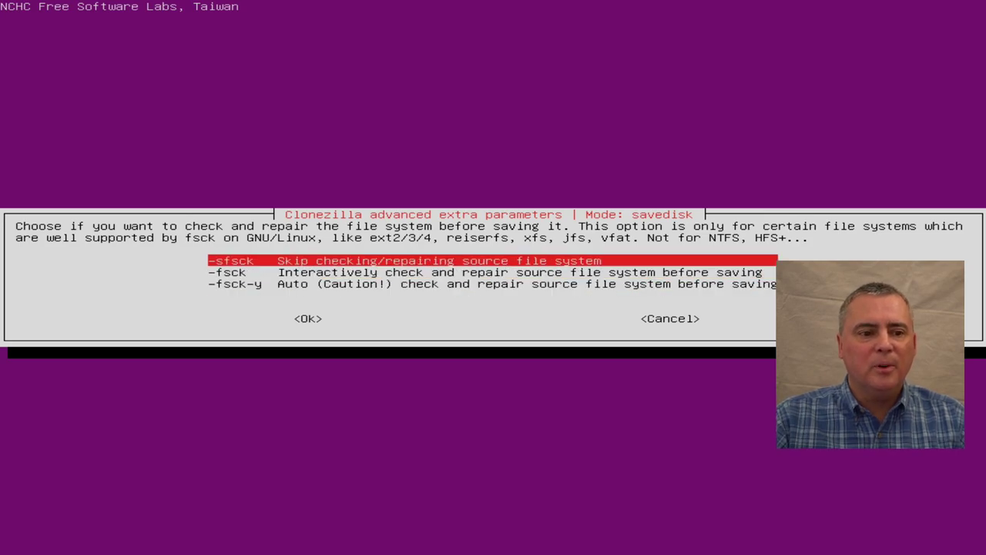
key("Return")
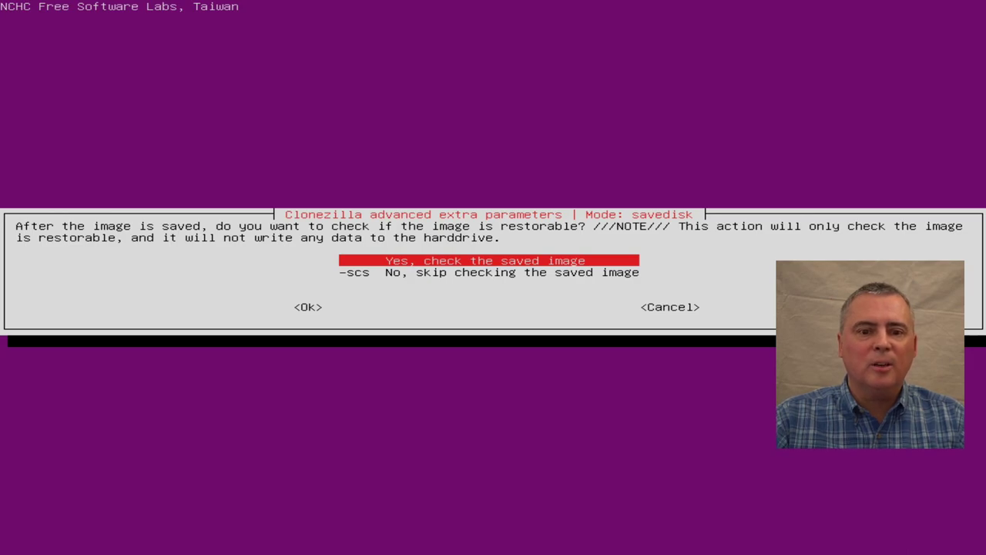
Step: Enable checking the saved image, leave it unencrypted (-senc), and keep -p choose
key("Down")
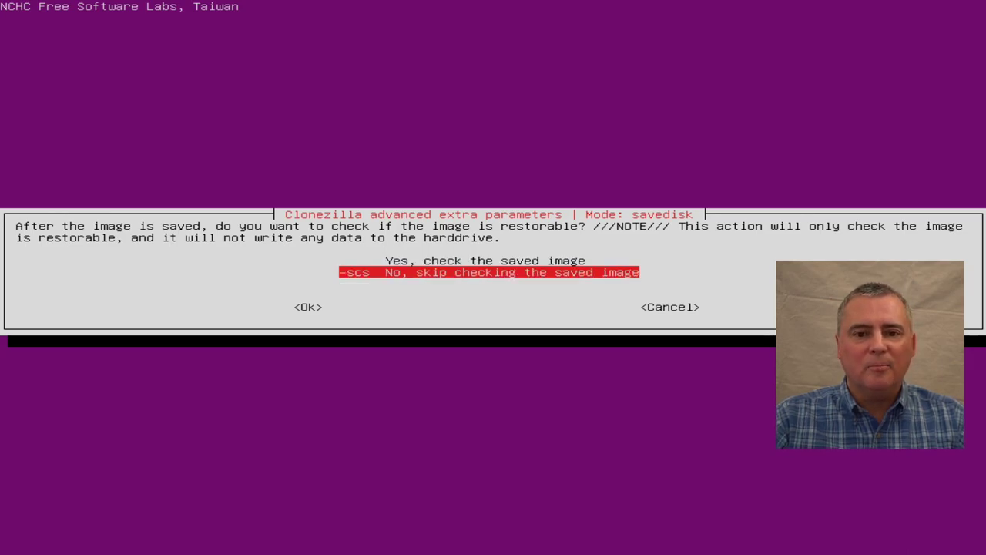
key("Up")
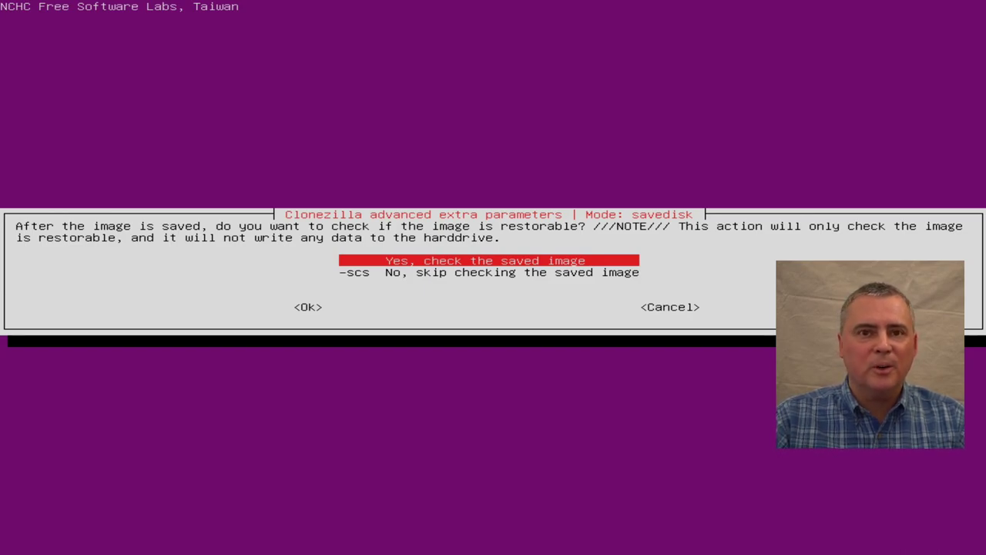
key("Return")
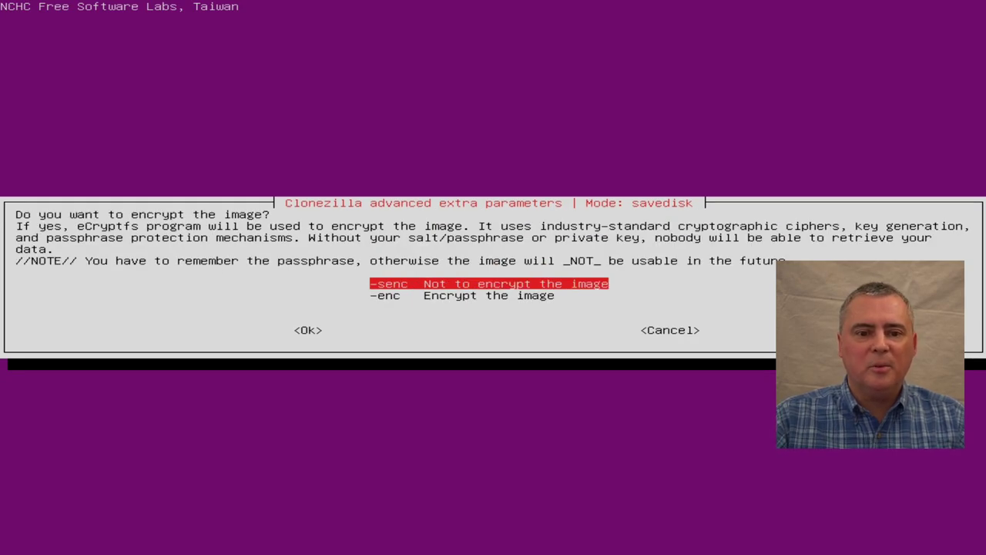
key("Return")
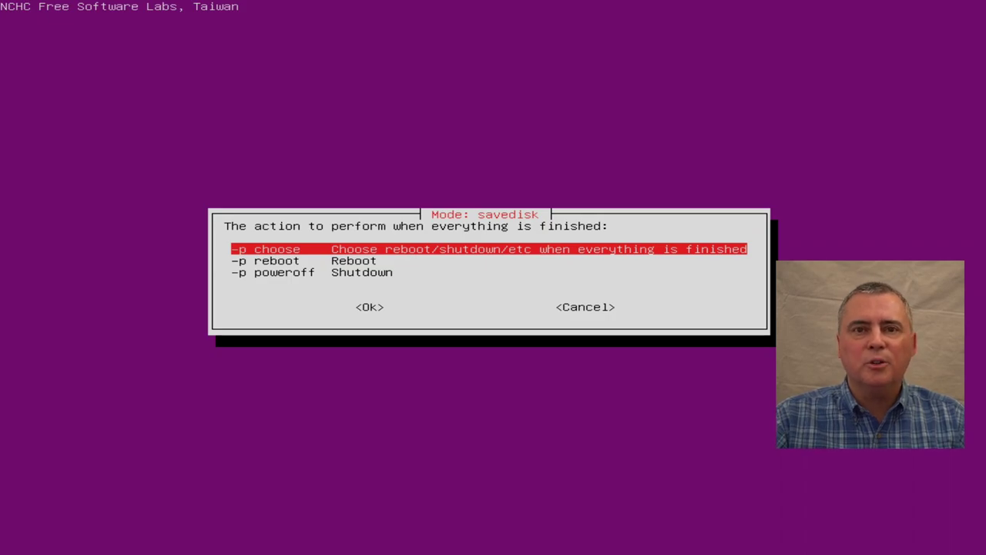
key("Return")
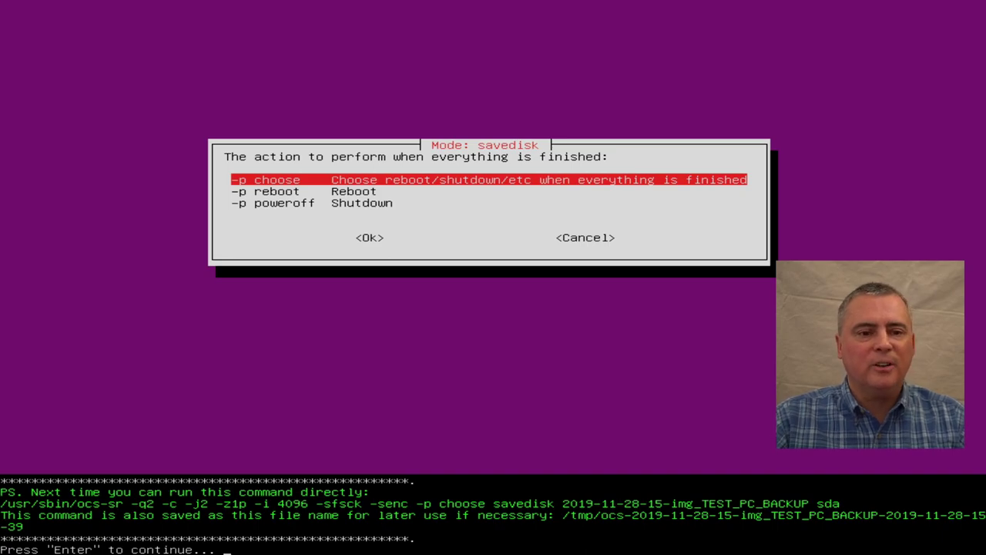
key("Return")
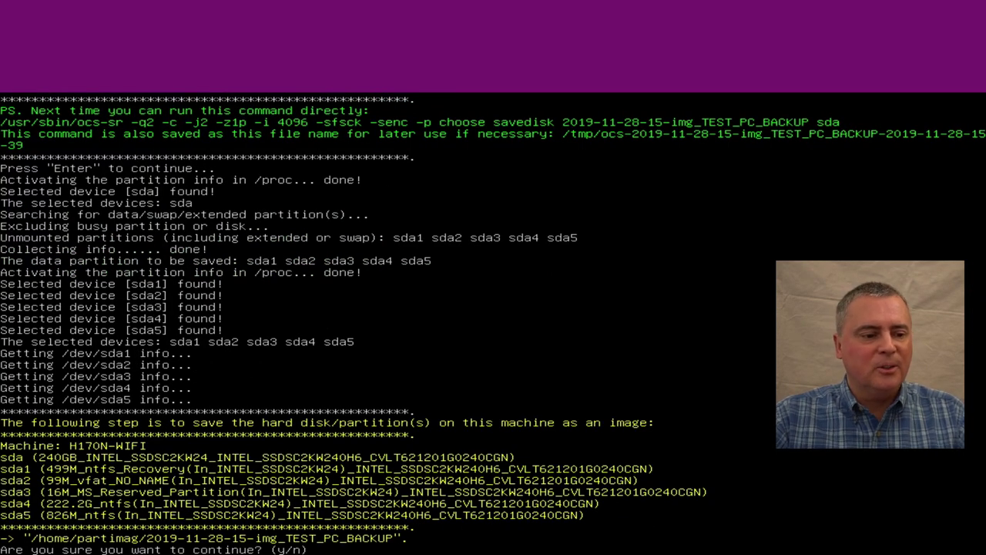
type("y")
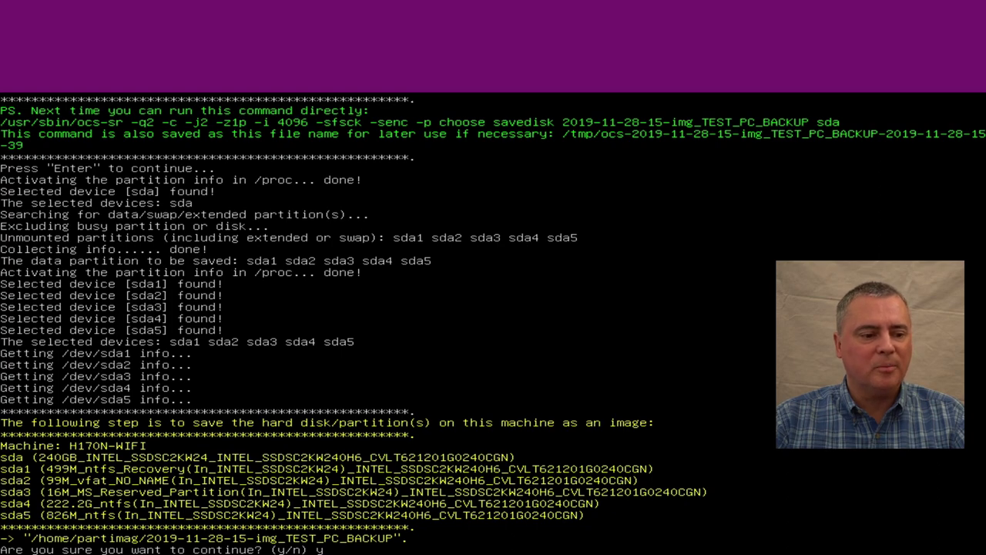
Step: Save the sda image and, after its check passes, continue to the next-action menu
key("Return")
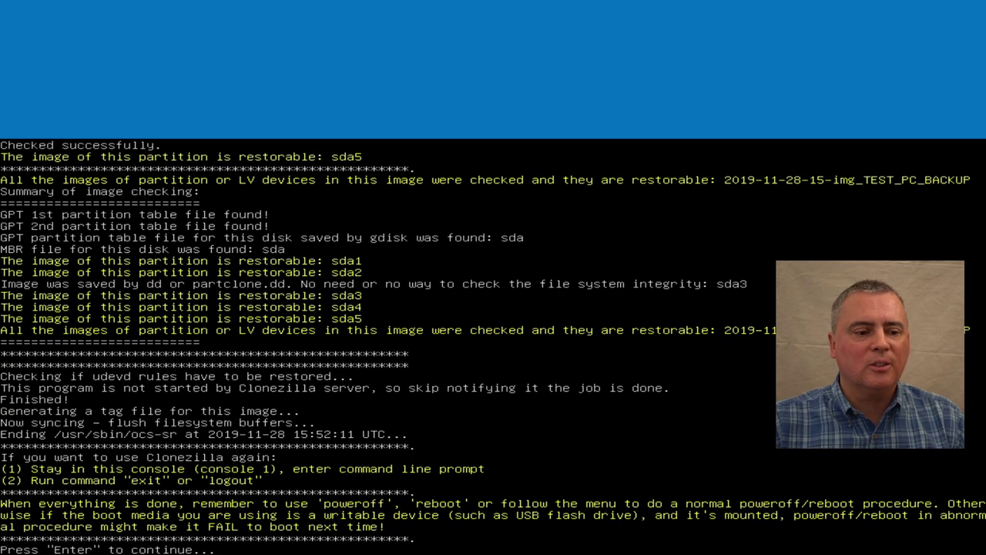
key("Return")
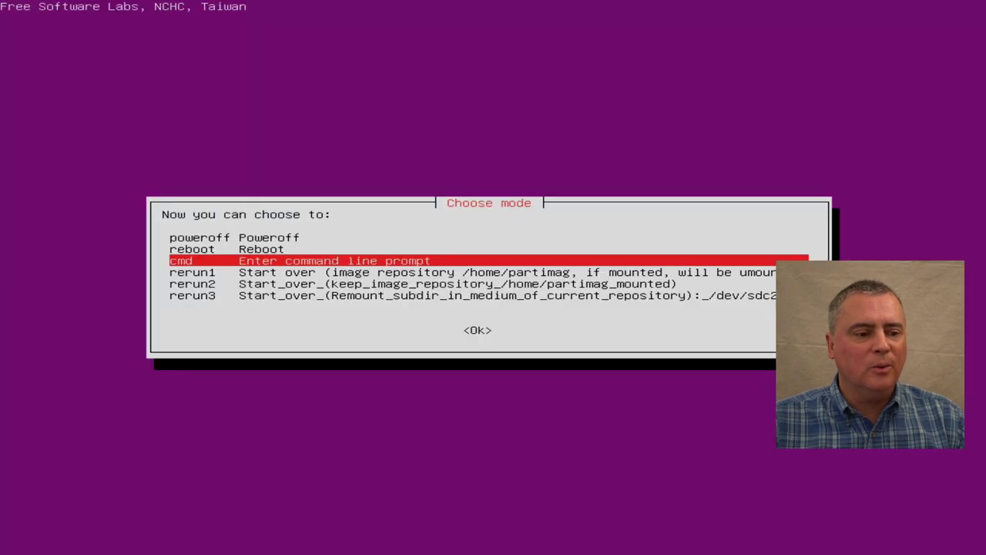
Step: Choose 'poweroff' in Clonezilla's Choose mode menu to shut down the computer
key("Up")
key("Up")
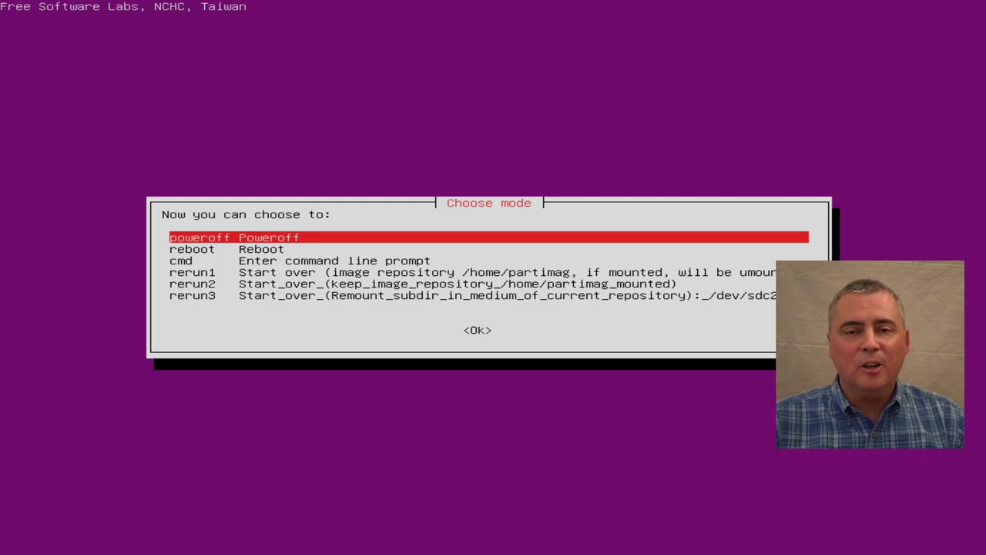
key("Return")
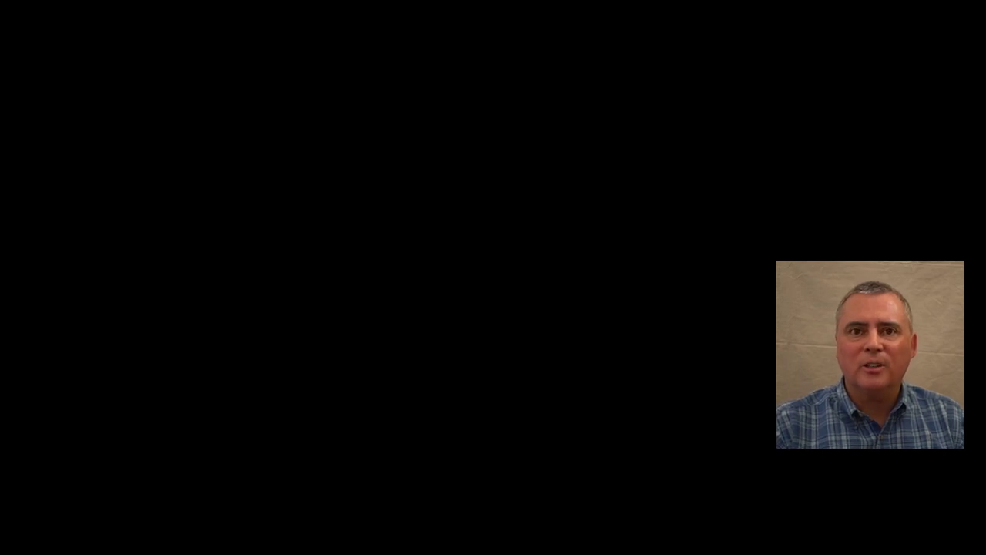
Step: Sign in to Windows 10 with the account password and launch File Explorer
key("space")
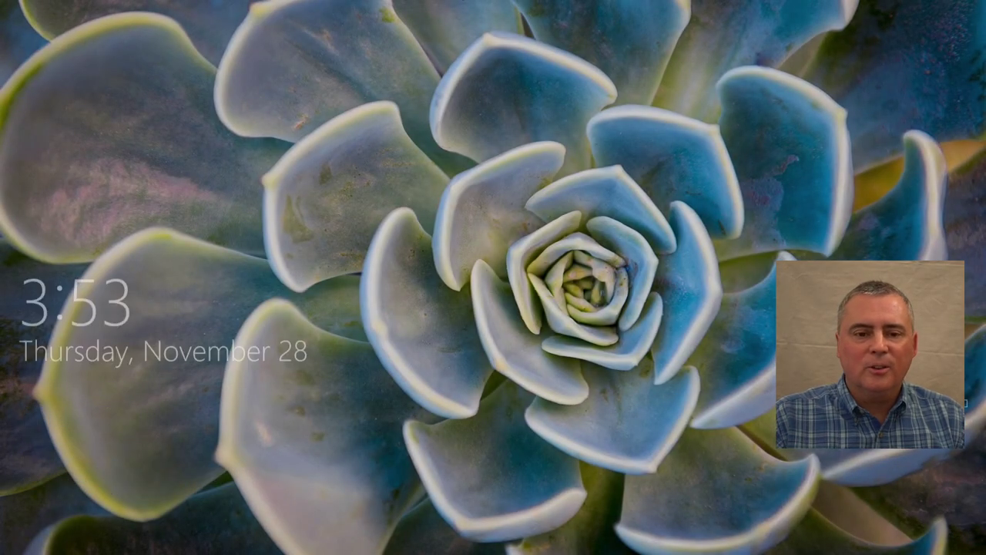
type("•••••")
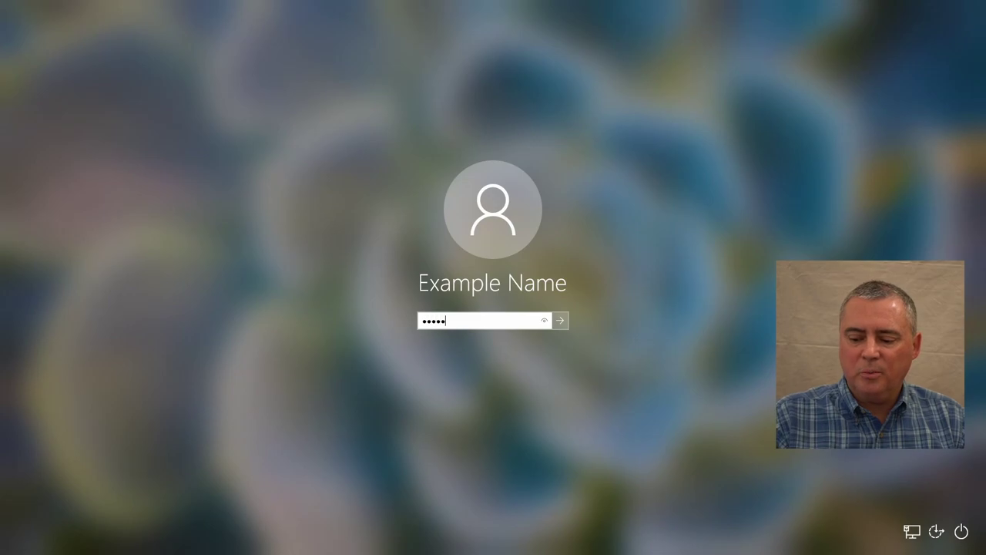
key("Return")
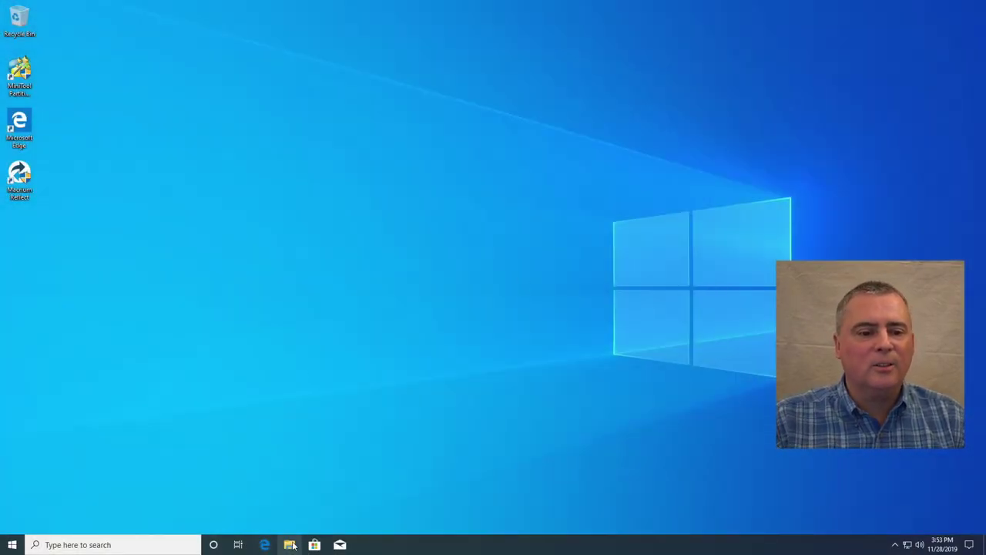
left_click(290, 545)
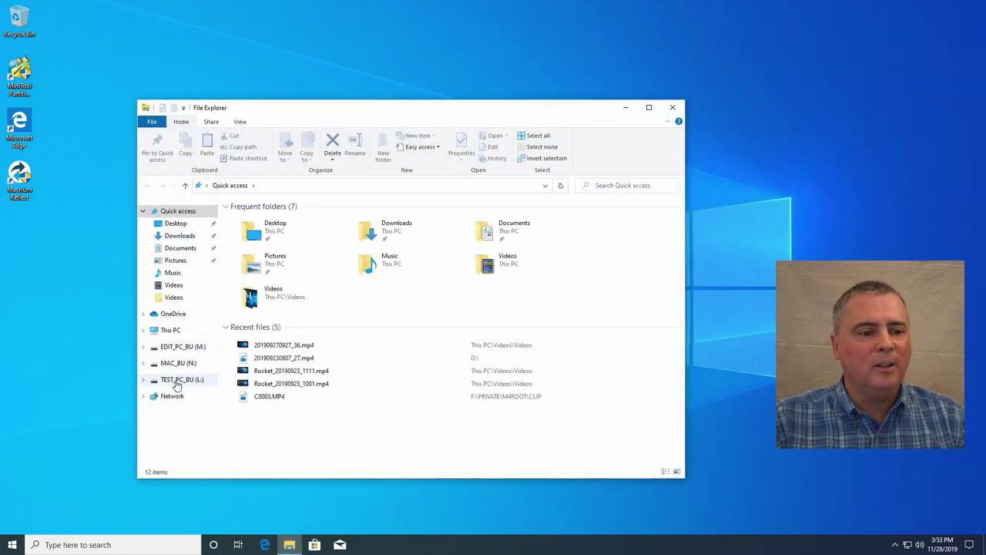
left_click(177, 380)
double_click(283, 222)
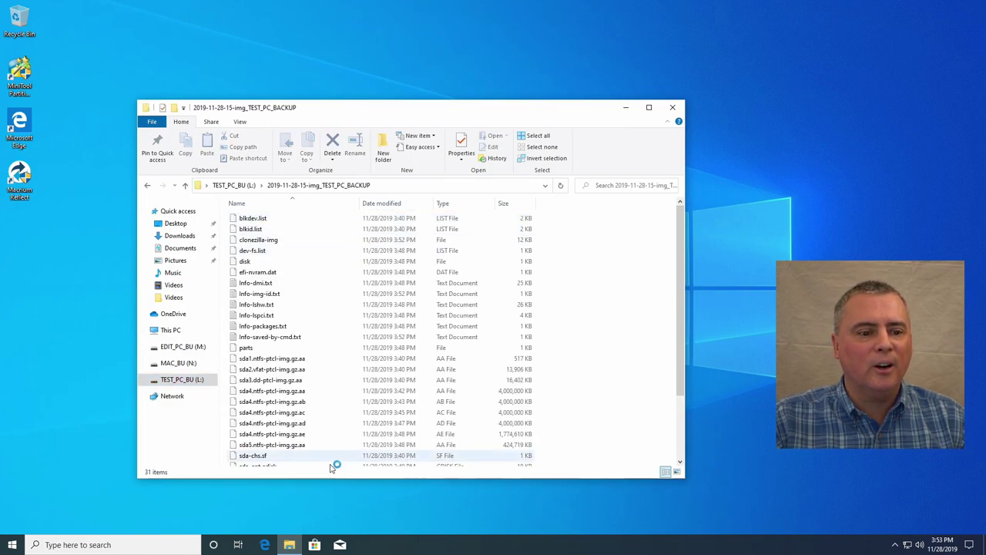
scroll(337, 359, "down", 3)
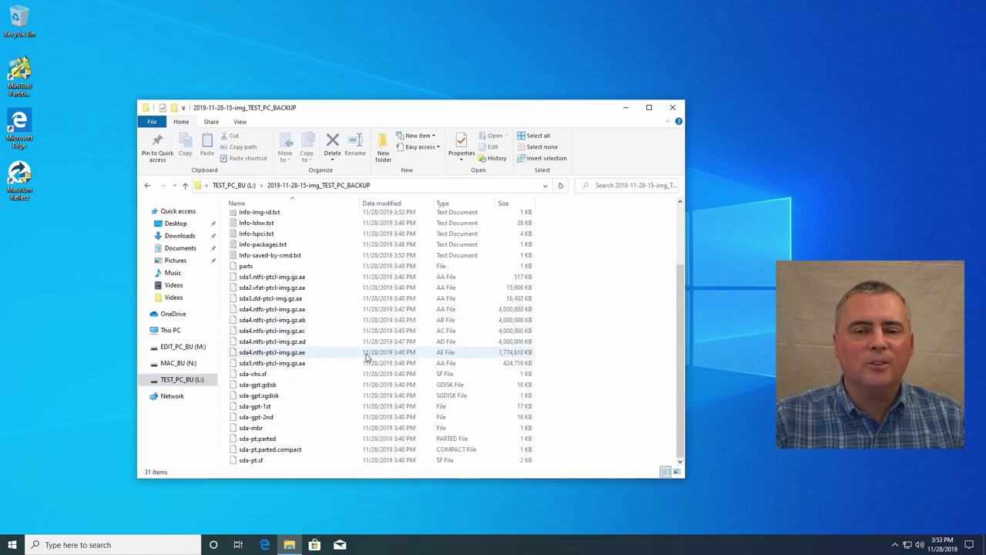
scroll(368, 356, "up", 3)
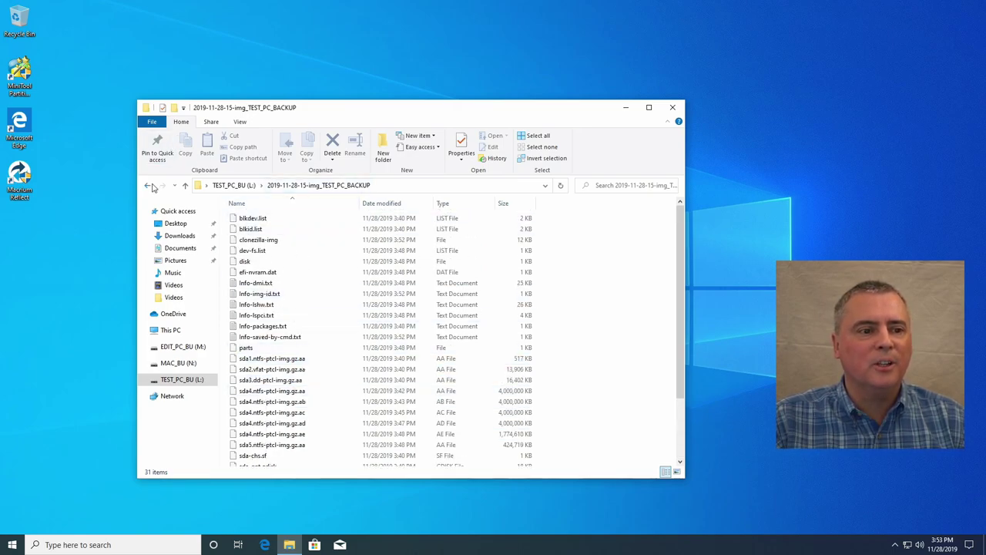
left_click(147, 185)
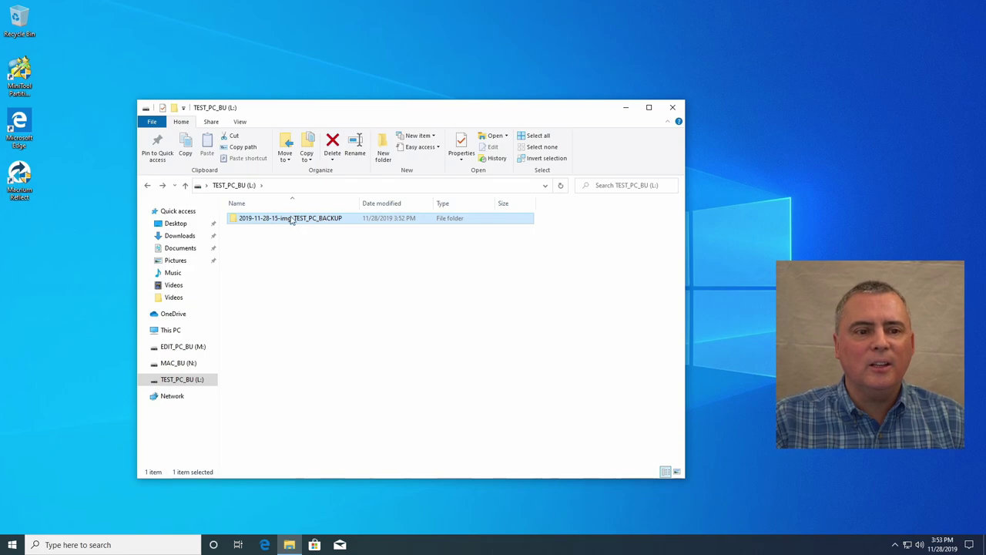
left_click(304, 262)
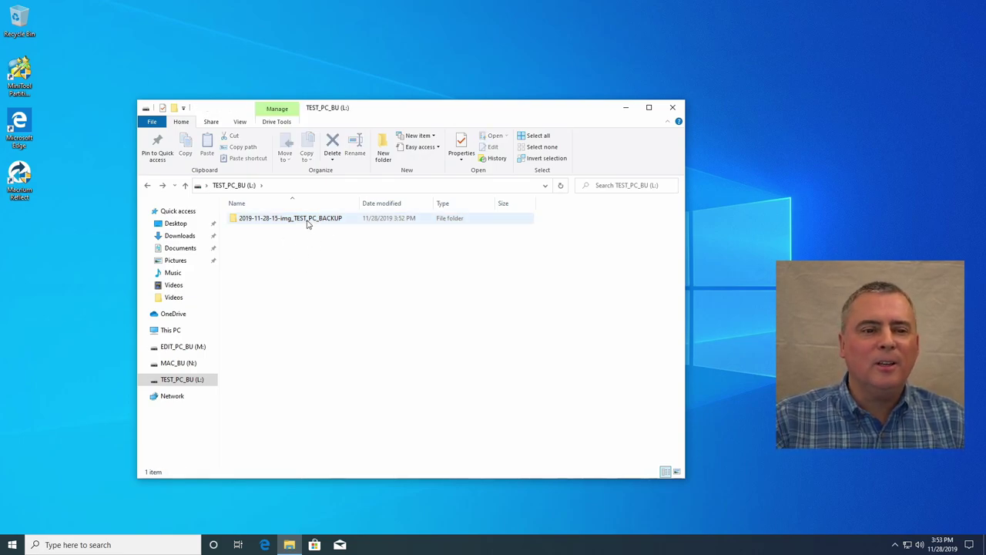
double_click(306, 221)
scroll(323, 285, "down", 3)
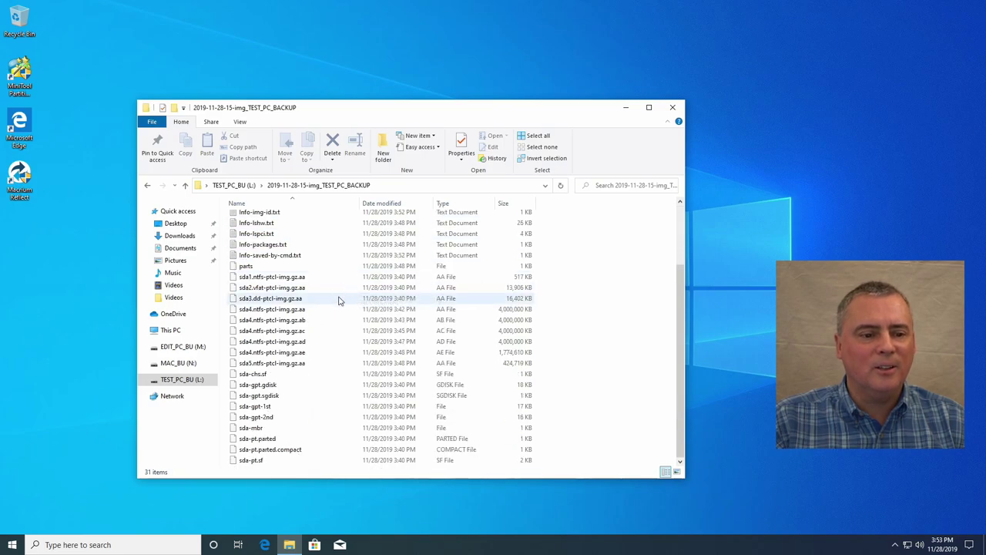
scroll(374, 324, "up", 3)
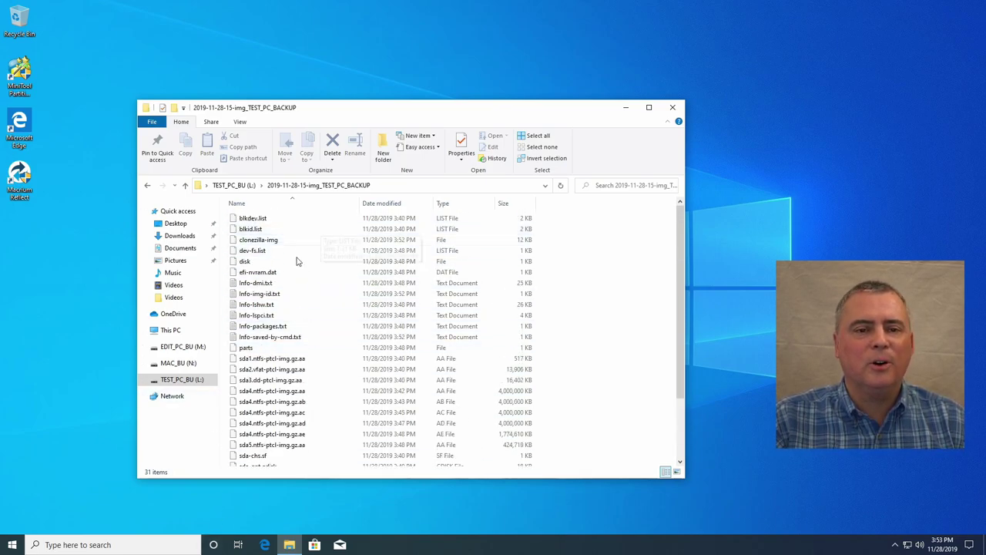
left_click(148, 185)
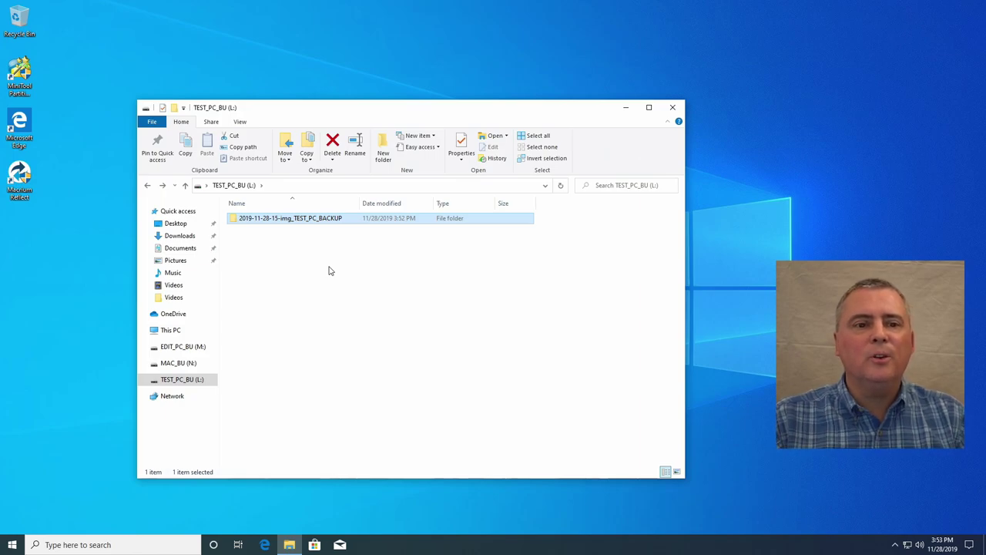
Step: Check TEST_PC_BU (L:) properties (17.3 GB used of 683 GB), then open a second drive window
left_click_drag(445, 118, 634, 108)
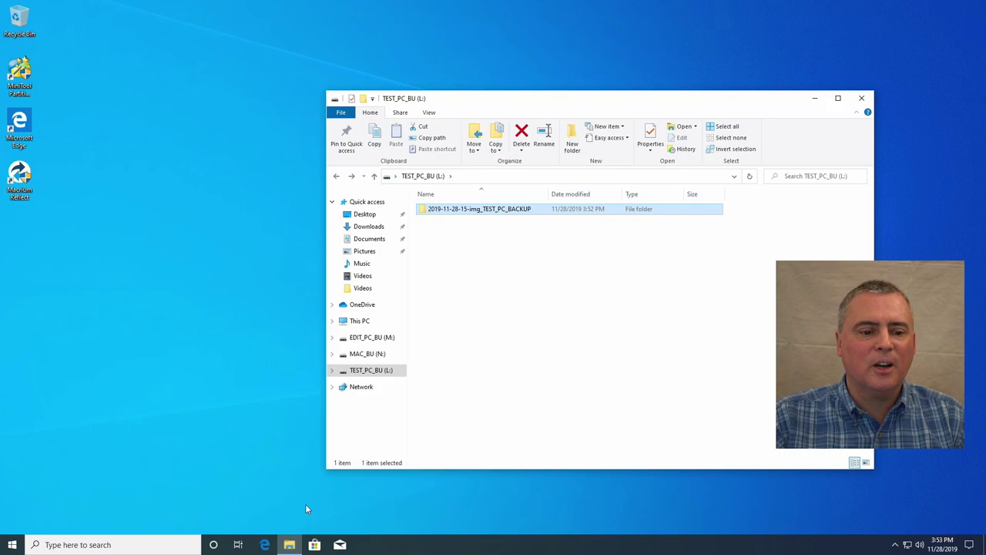
right_click(356, 373)
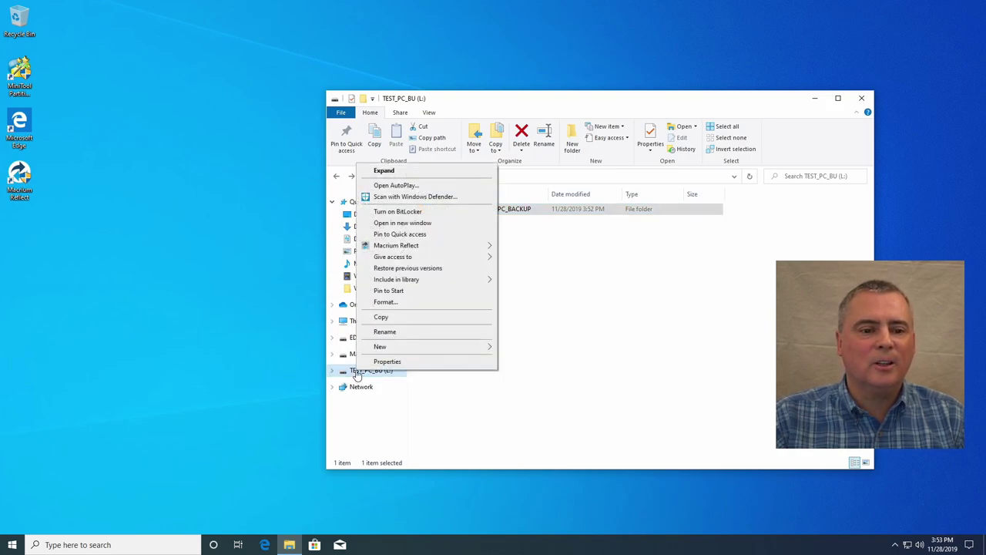
left_click(377, 360)
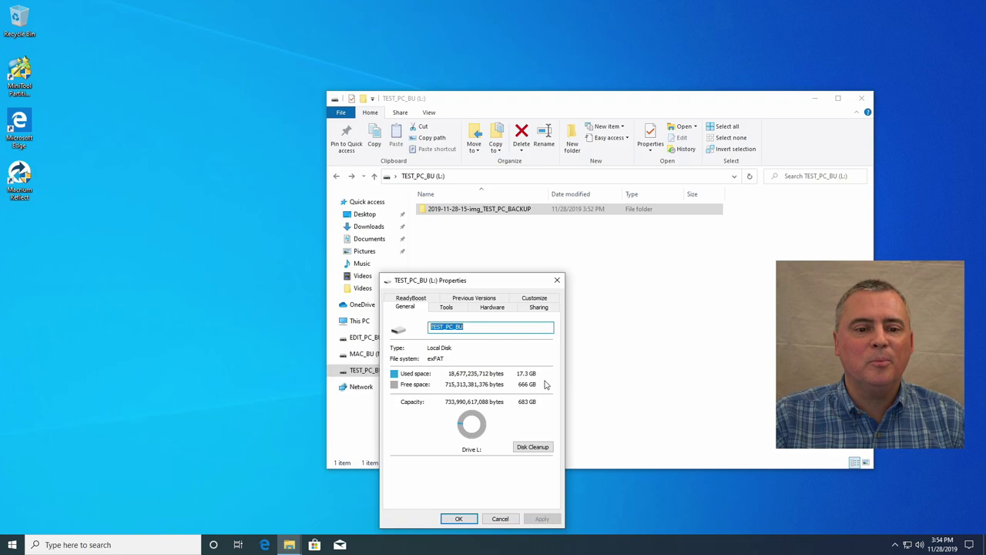
left_click(459, 518)
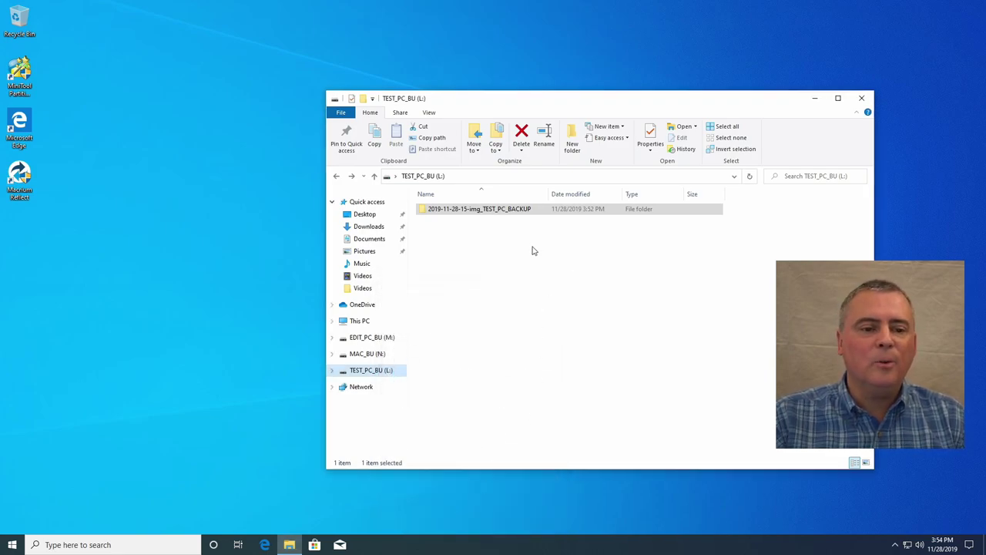
left_click(146, 226)
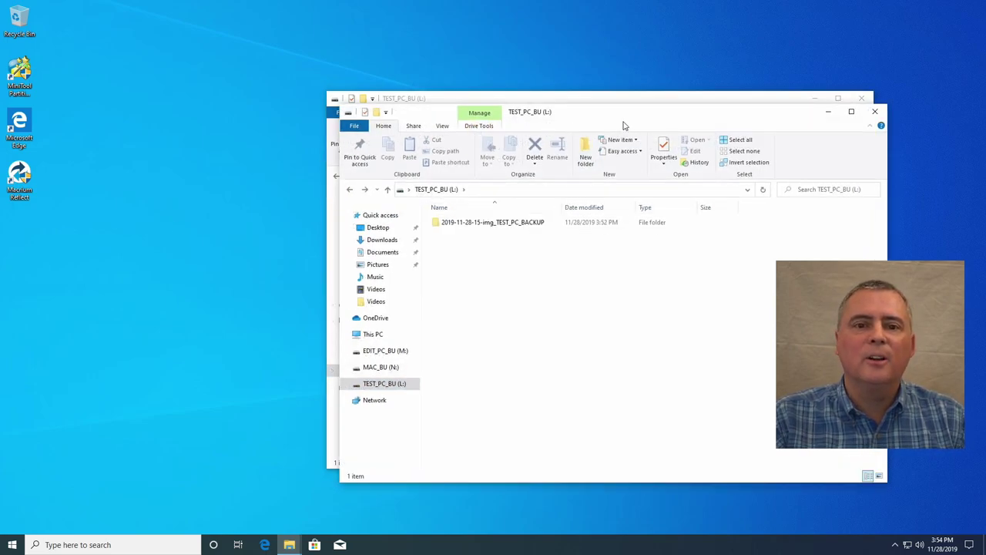
Step: Arrange the two Explorer windows with This PC shown in the upper-left one
left_click_drag(632, 115, 414, 108)
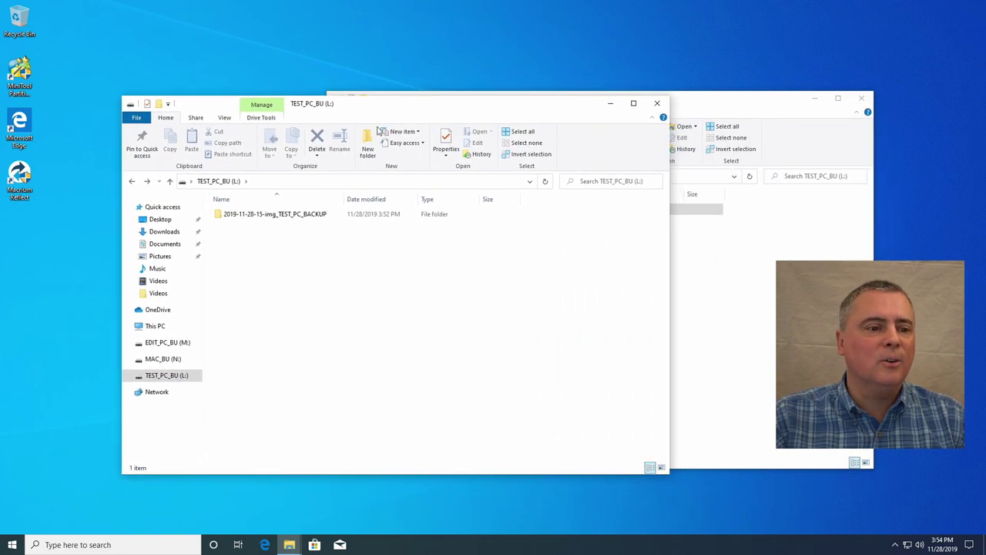
left_click(156, 326)
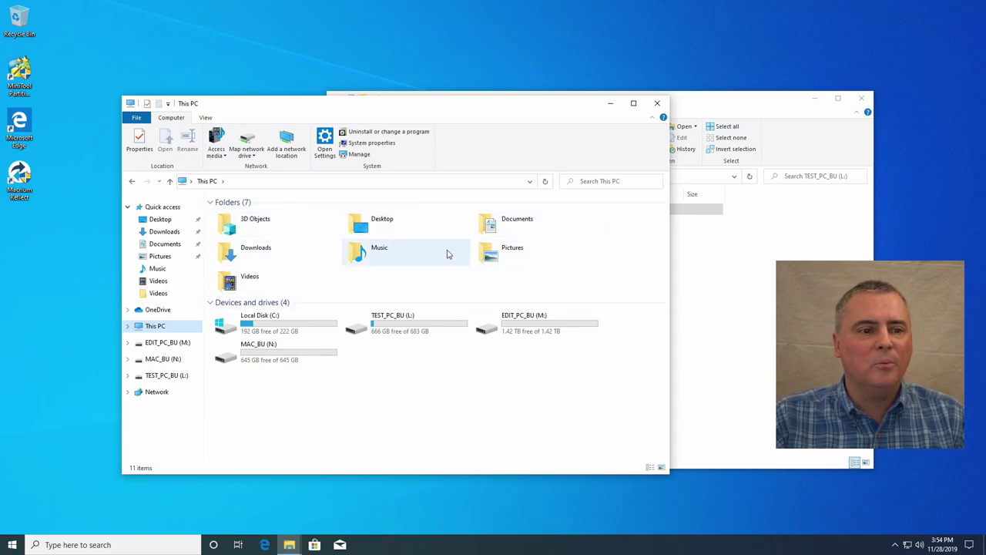
left_click_drag(441, 110, 377, 97)
Step: Create a new folder named 'Test PC Files' on the TEST_PC_BU drive
left_click(669, 312)
right_click(669, 312)
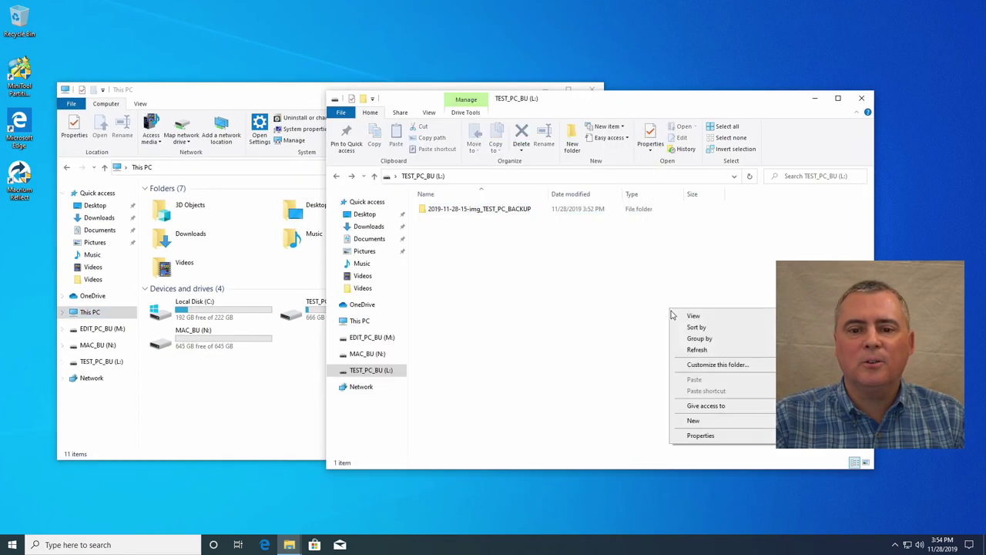
mouse_move(703, 420)
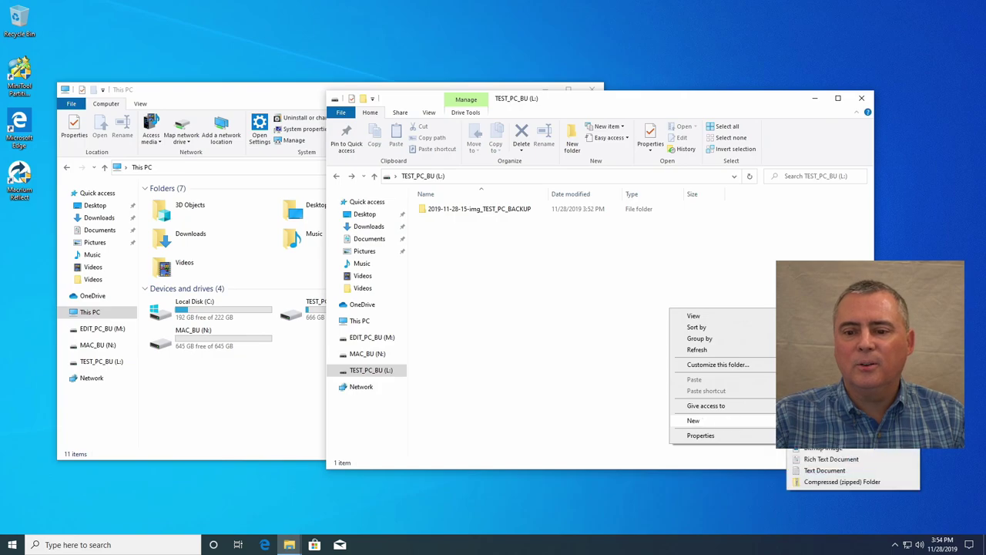
left_click(816, 426)
type("T")
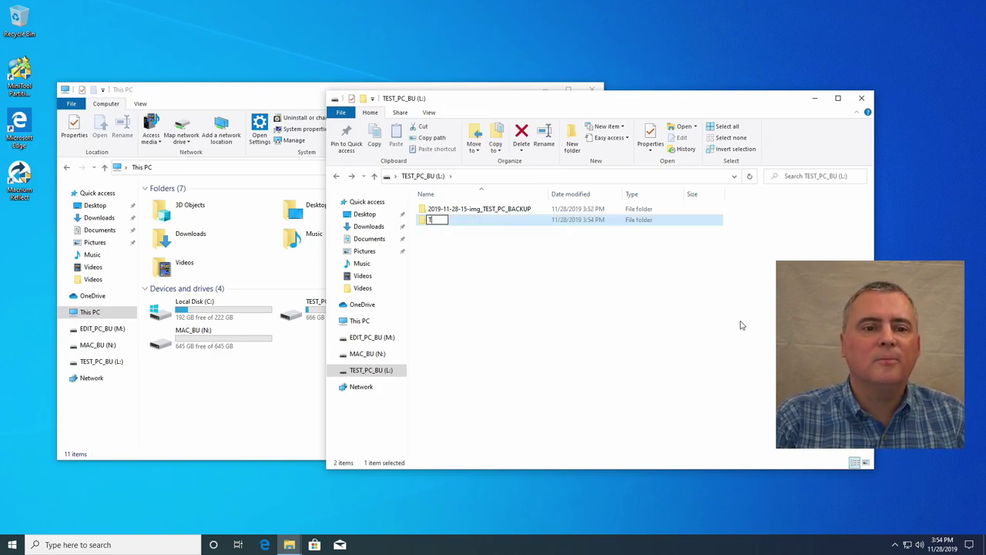
type("Est")
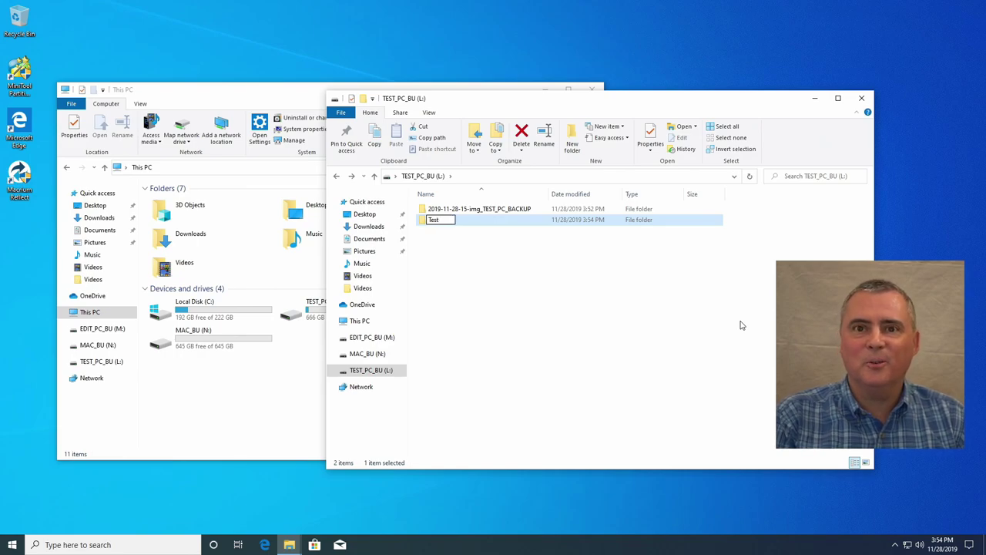
type("C")
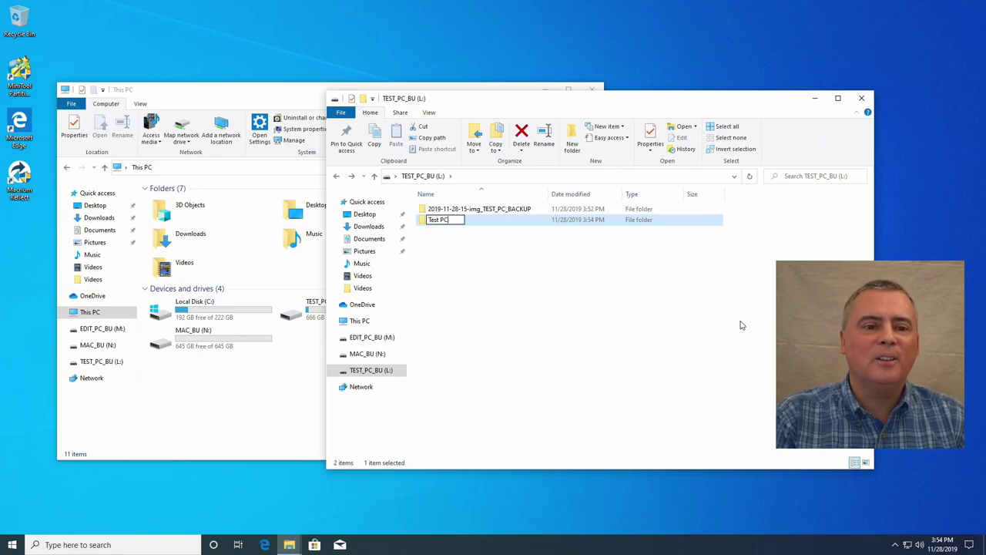
type(" Files")
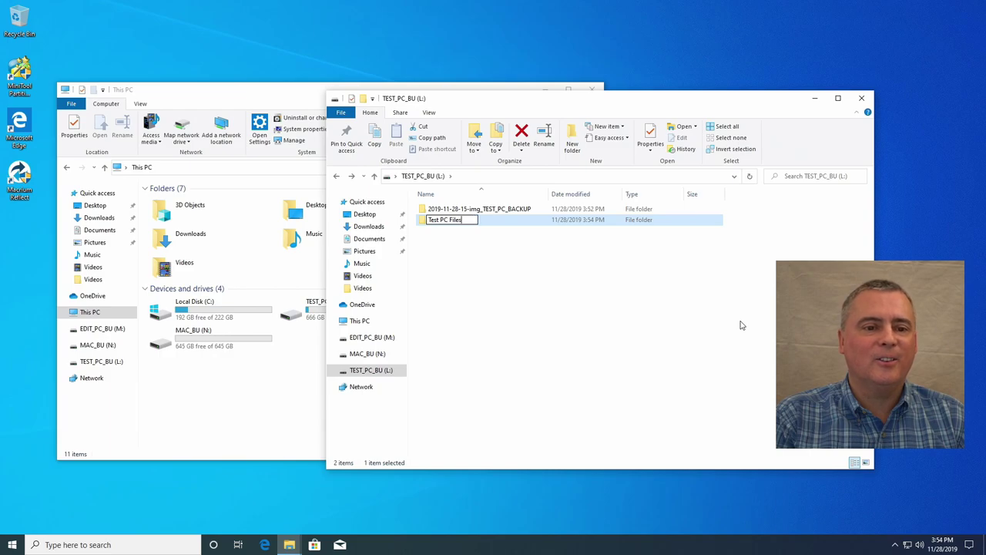
key("Return")
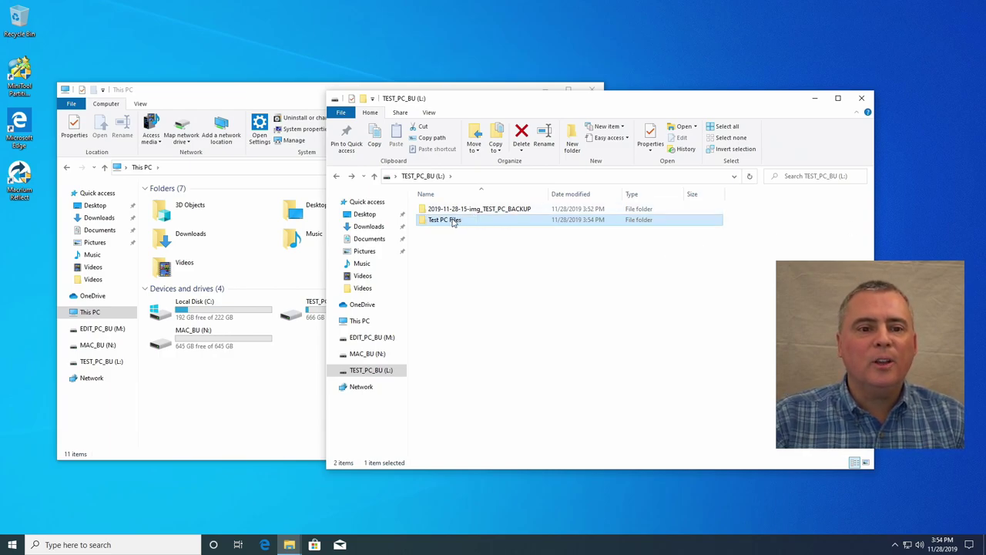
Step: Open Test PC Files and copy the seven user folders, 3D Objects through Videos, from This PC
double_click(420, 222)
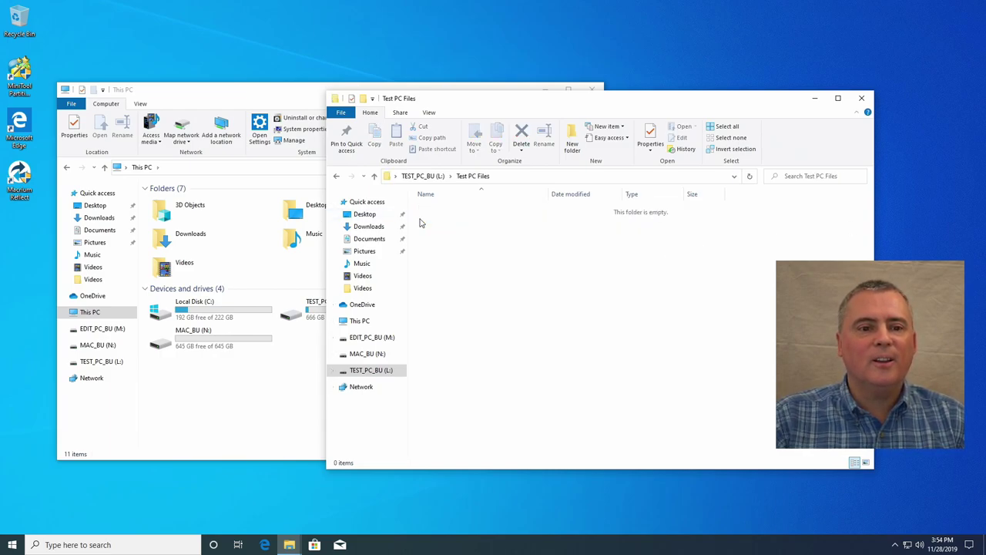
left_click(223, 216)
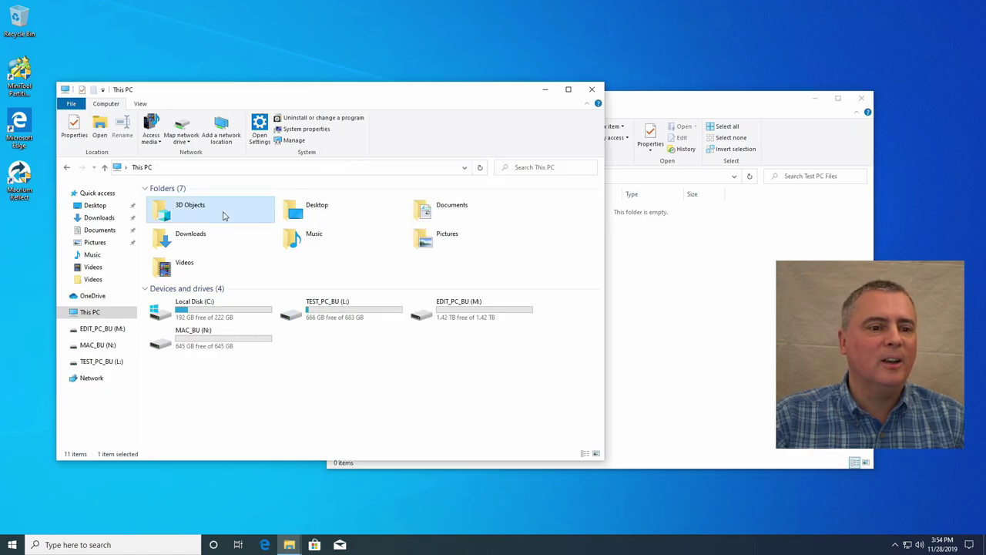
left_click(188, 274, "shift")
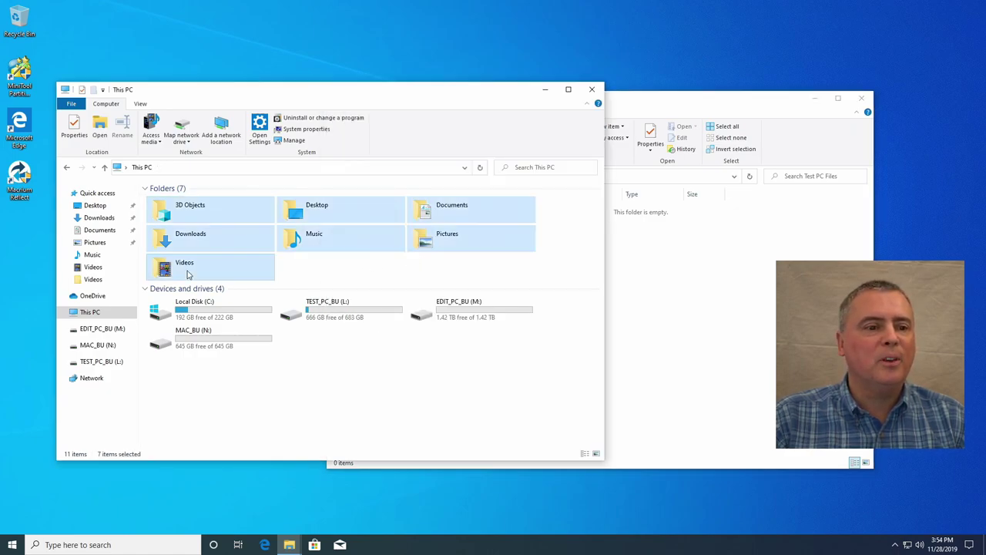
right_click(240, 270)
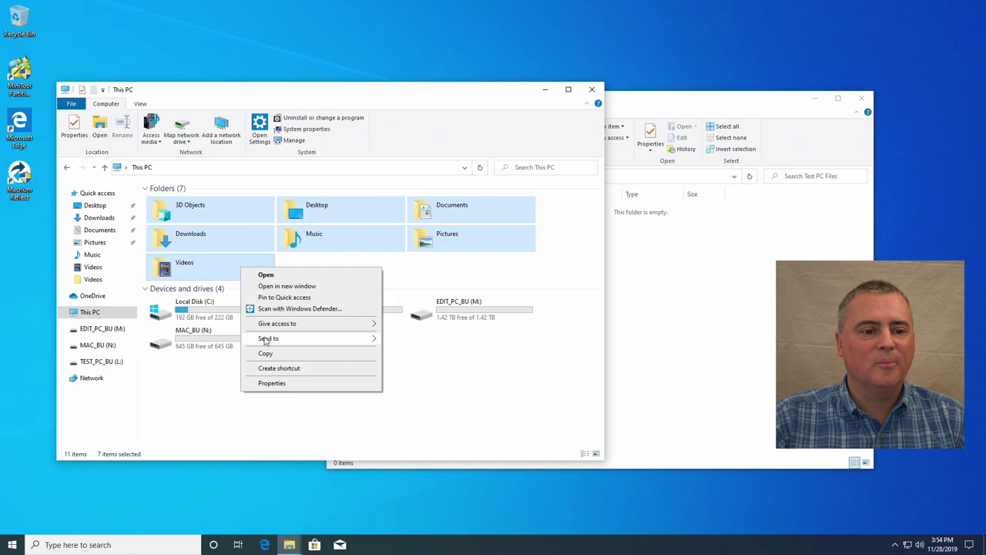
left_click(265, 353)
Step: Paste the seven user folders into Test PC Files and return to the TEST_PC_BU (L:) root
left_click(660, 301)
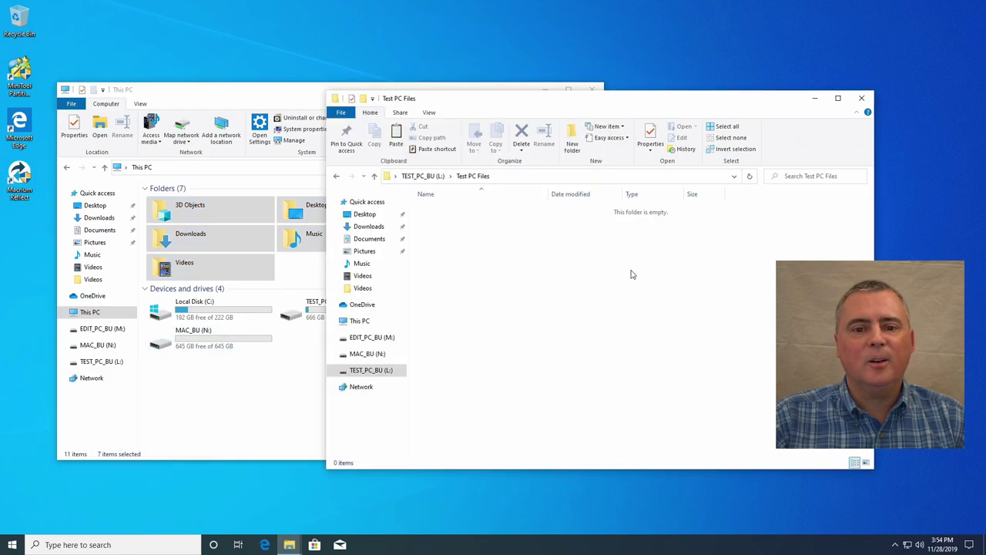
right_click(632, 273)
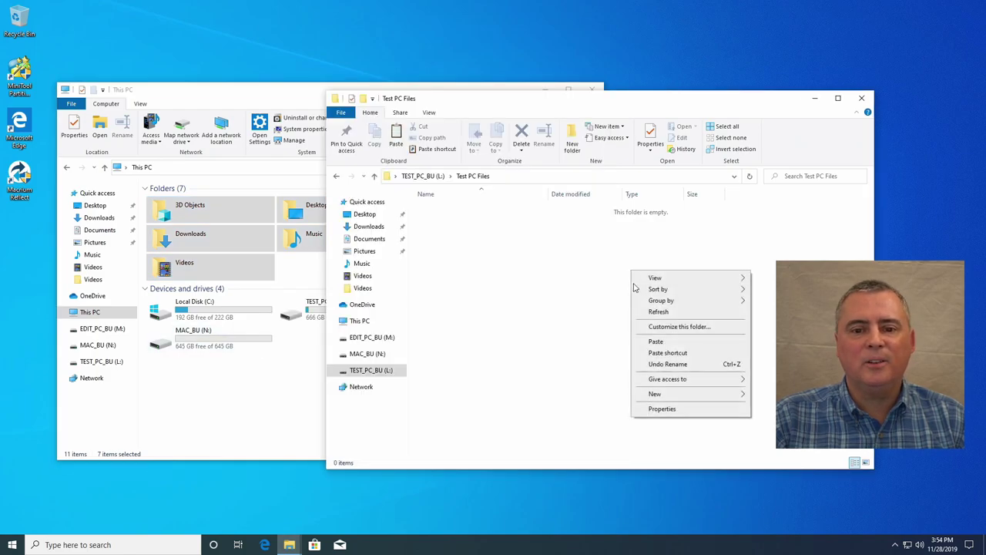
left_click(656, 344)
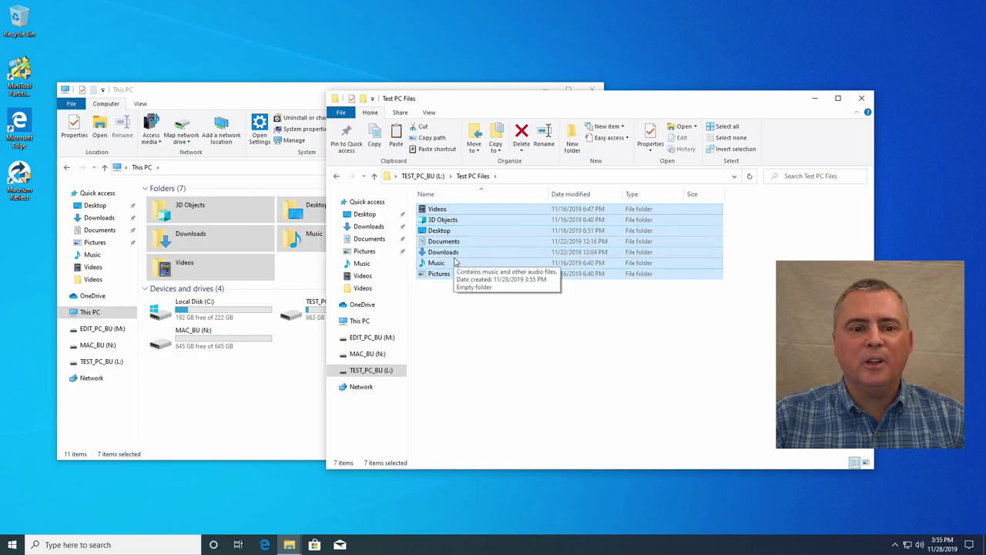
left_click(420, 176)
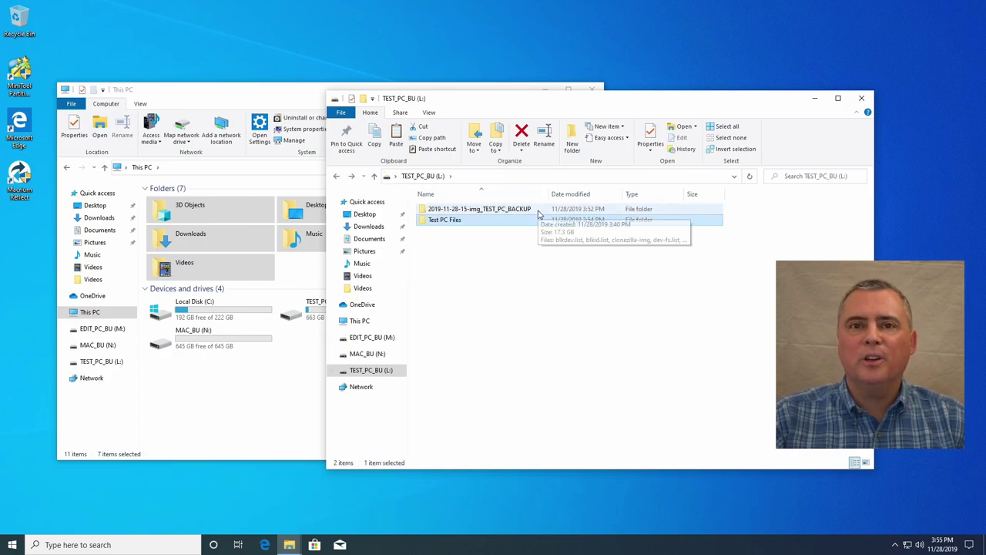
left_click(509, 280)
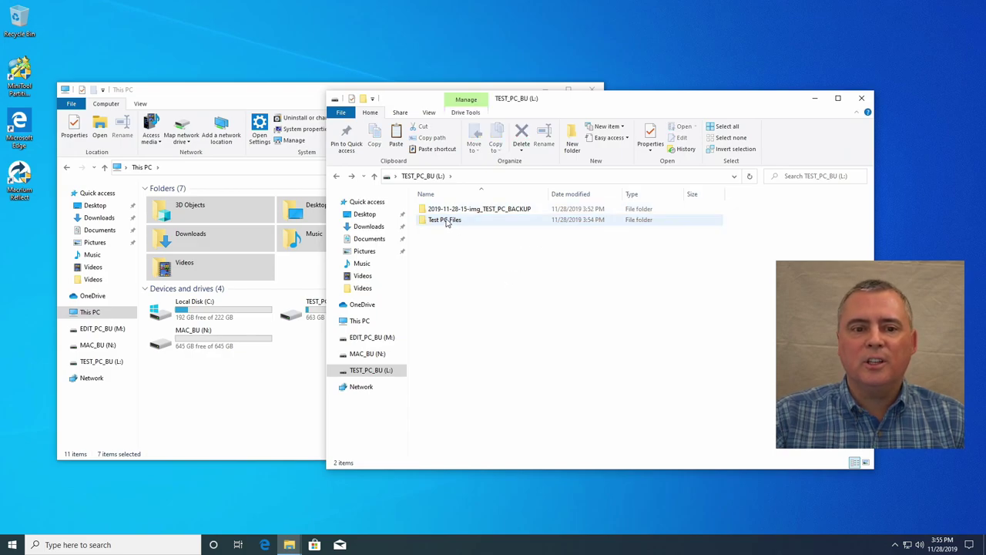
mouse_move(442, 223)
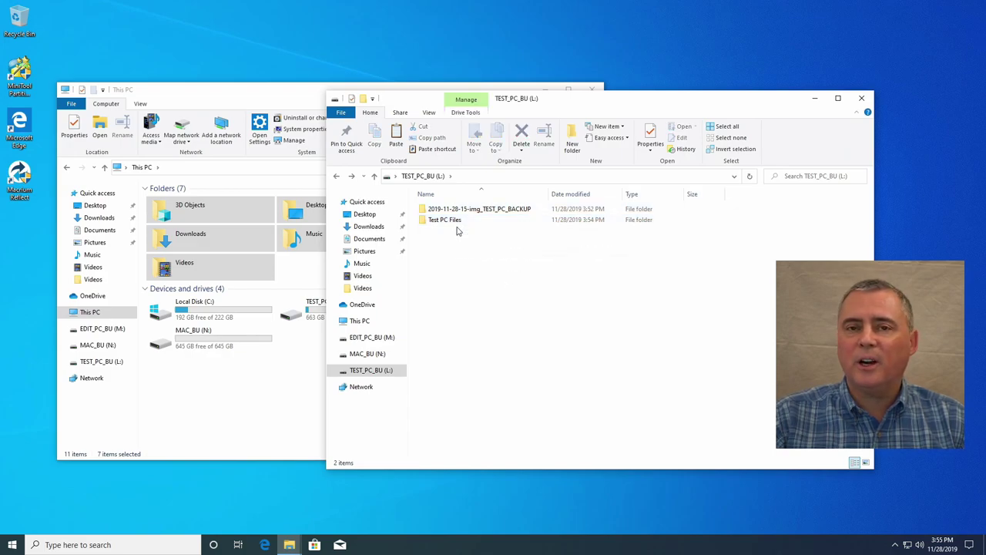